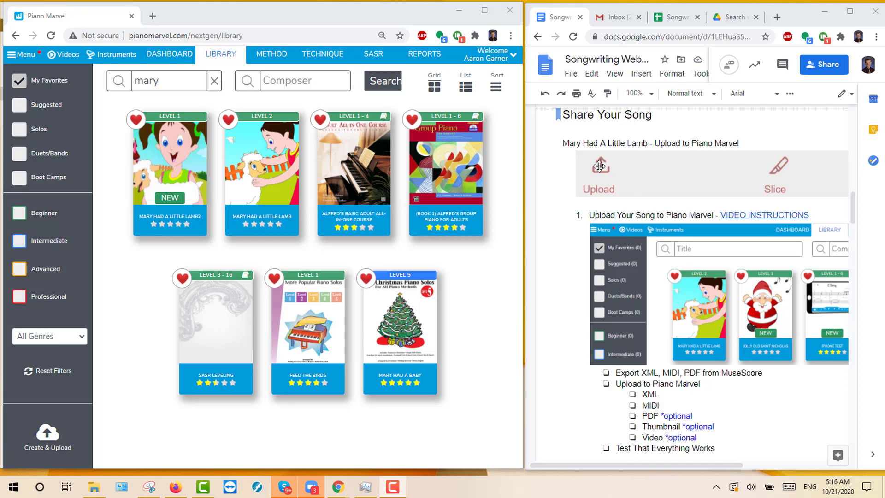
Scroll the guide down to step 2, 'Slice - Prep Your Song for Easy Learning with Practice Mode'
{"action": "scroll", "coordinate": [630, 341], "scroll_direction": "down", "scroll_amount": 5}
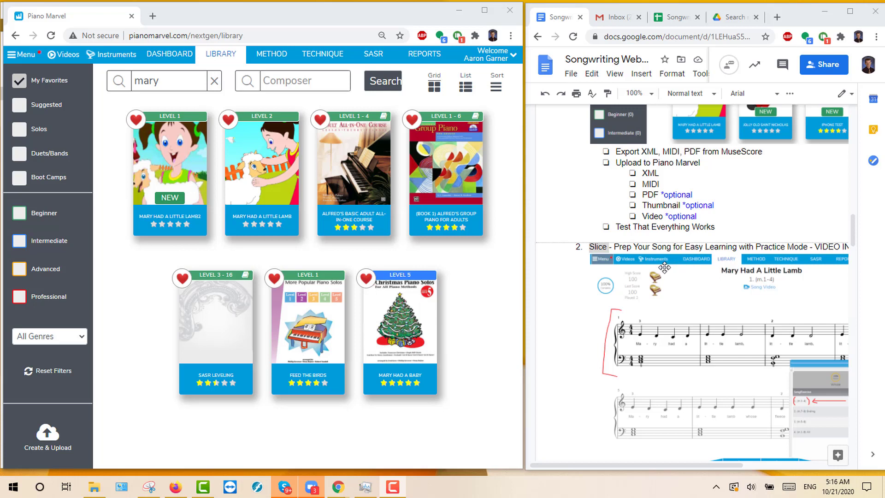
{"action": "left_click", "coordinate": [262, 150]}
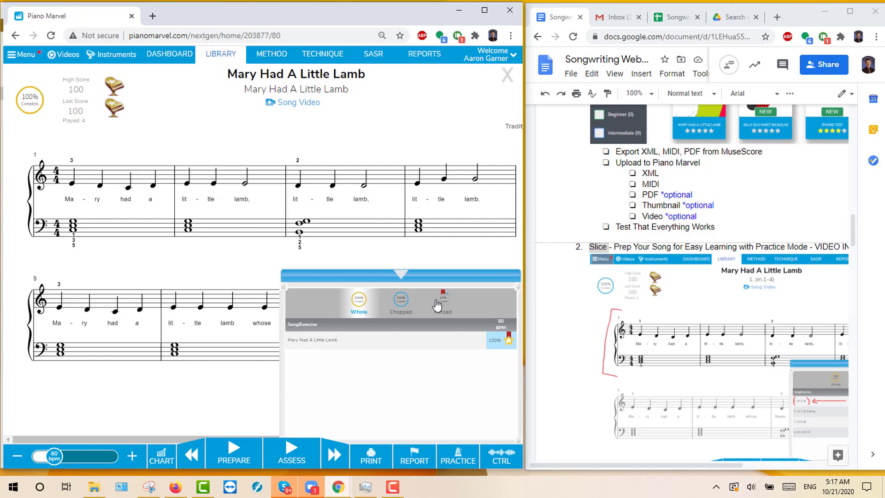
{"action": "left_click", "coordinate": [458, 459]}
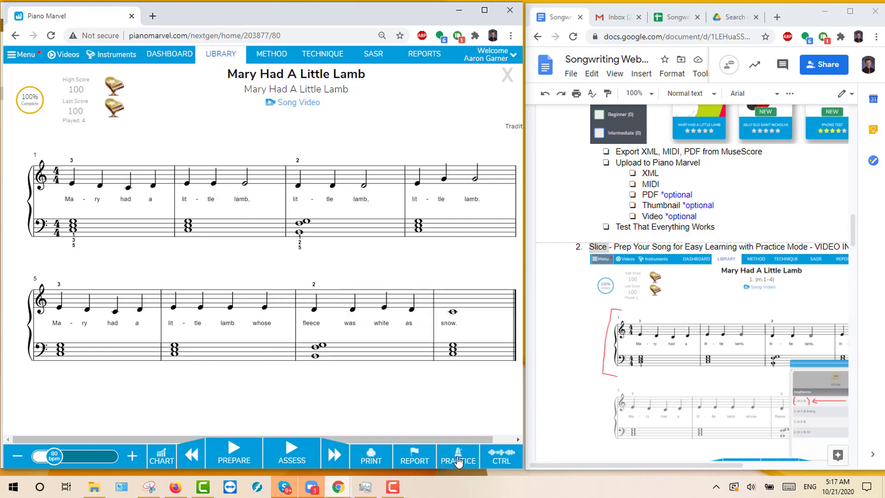
{"action": "left_click", "coordinate": [459, 459]}
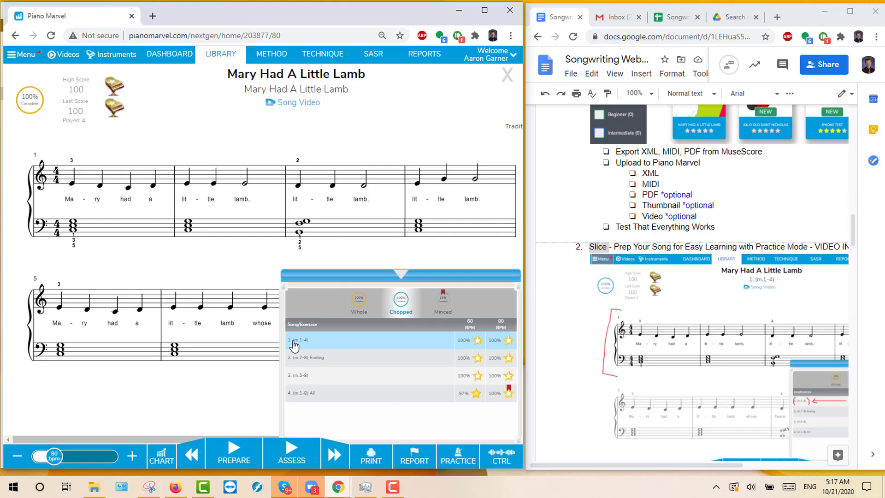
{"action": "left_click", "coordinate": [306, 343]}
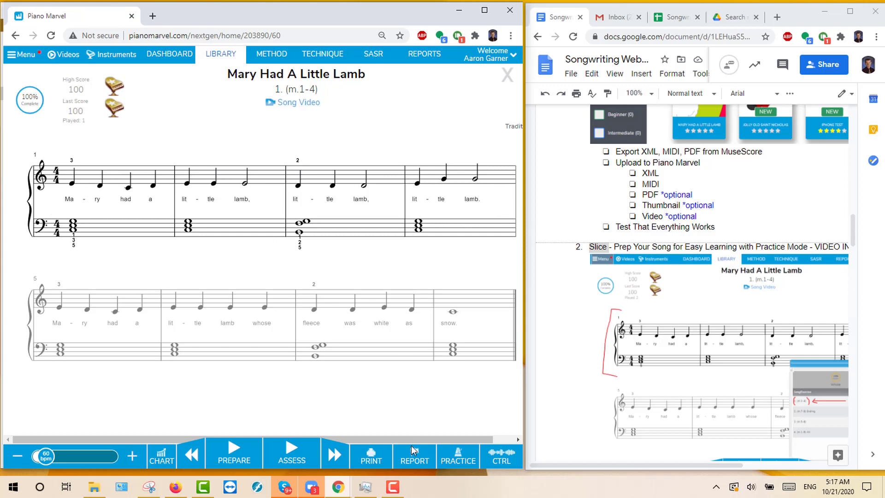
{"action": "left_click", "coordinate": [458, 464]}
{"action": "left_click", "coordinate": [506, 359]}
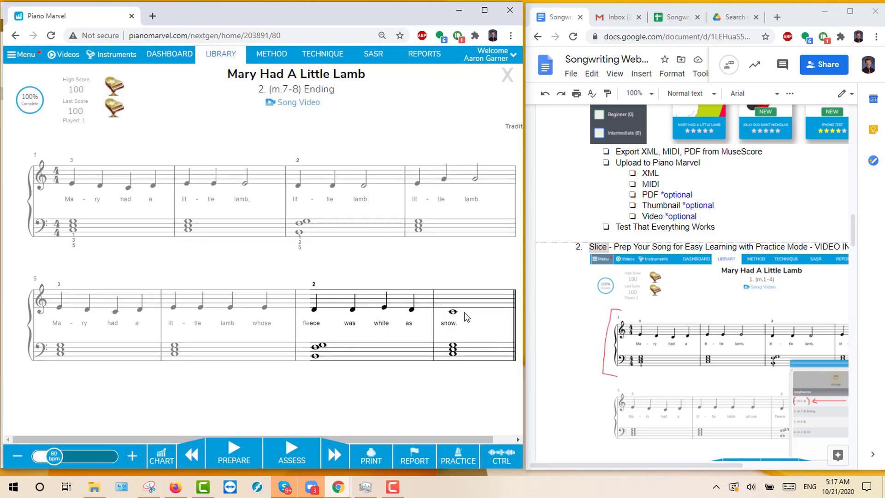
{"action": "left_click", "coordinate": [458, 464]}
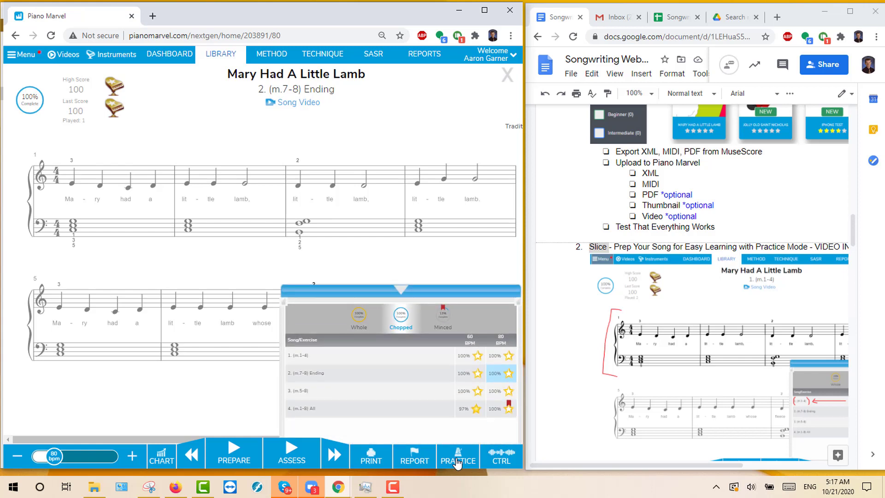
{"action": "left_click", "coordinate": [445, 301]}
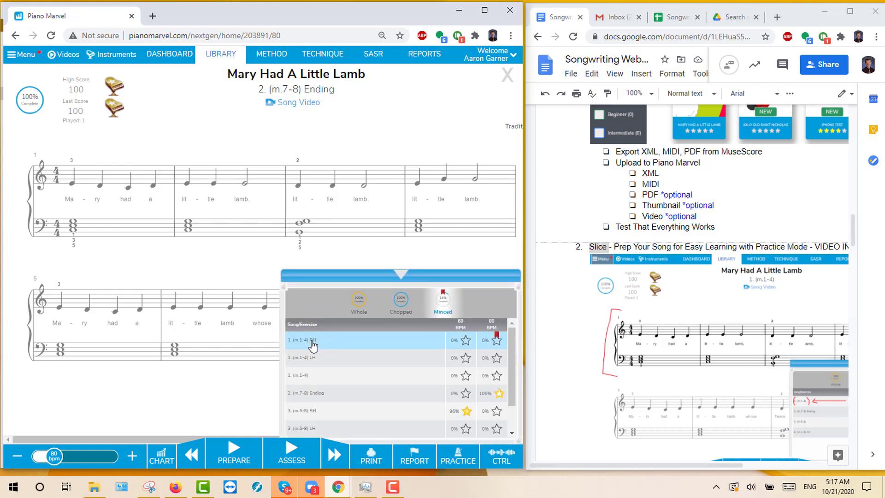
{"action": "left_click", "coordinate": [313, 343]}
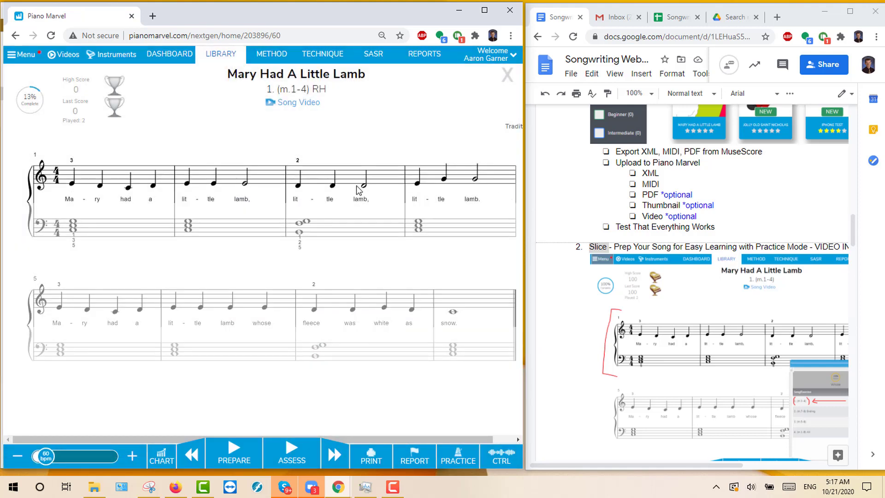
{"action": "left_click", "coordinate": [507, 75]}
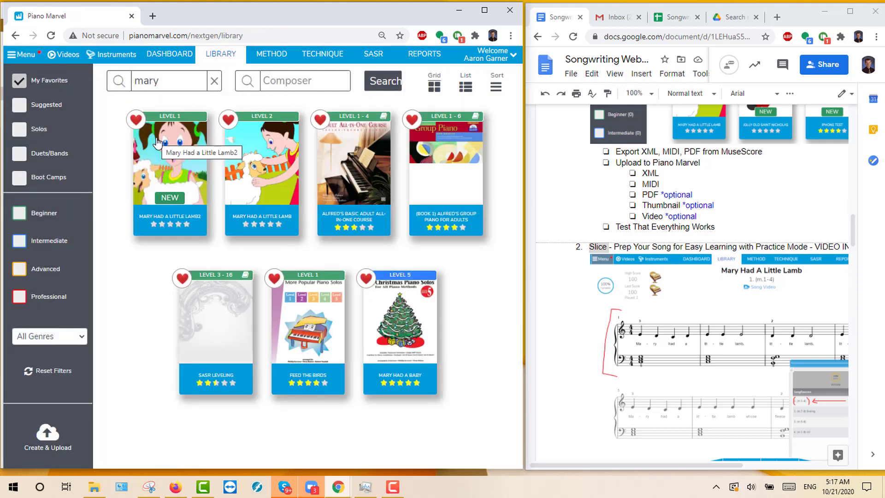
Preview Mary Had a Little Lamb2, then filter the uploaded songs by the title 'mary'
{"action": "left_click", "coordinate": [154, 143]}
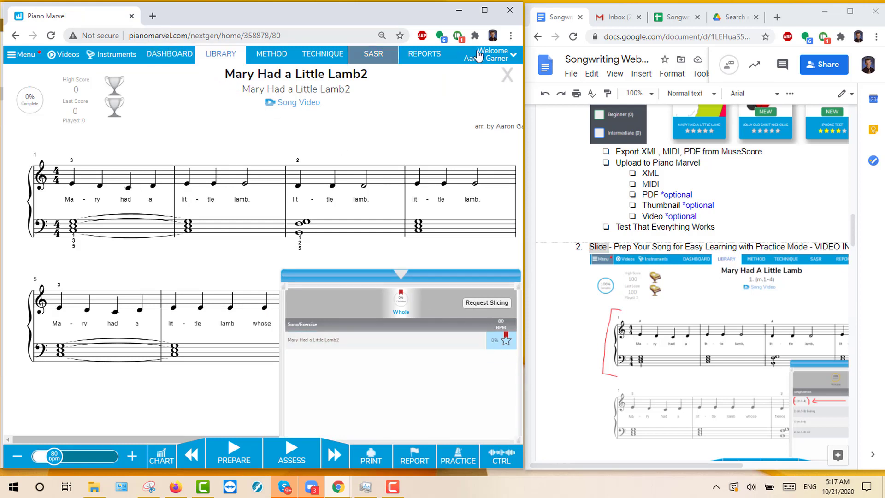
{"action": "left_click", "coordinate": [506, 75]}
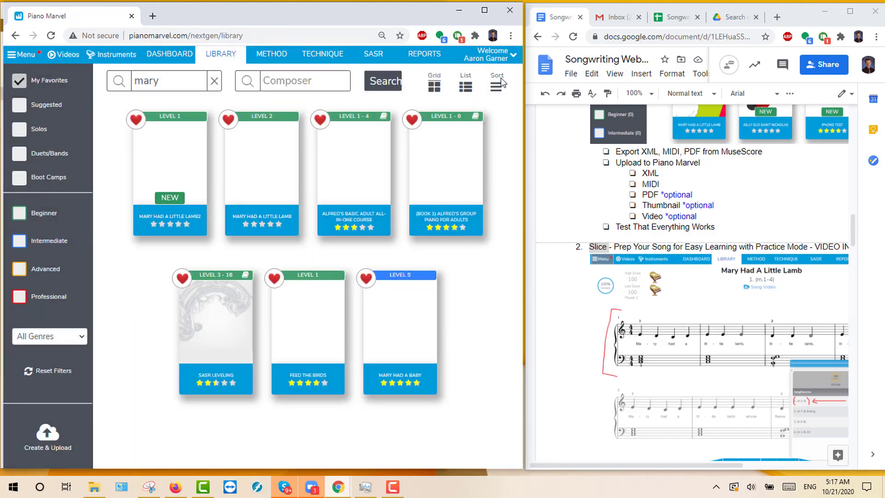
{"action": "left_click", "coordinate": [46, 436]}
{"action": "left_click", "coordinate": [85, 137]}
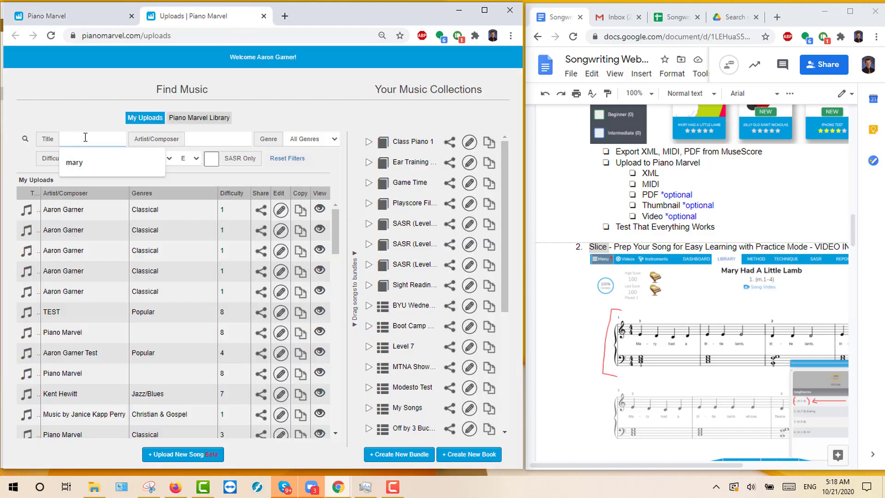
{"action": "type", "text": "mary"}
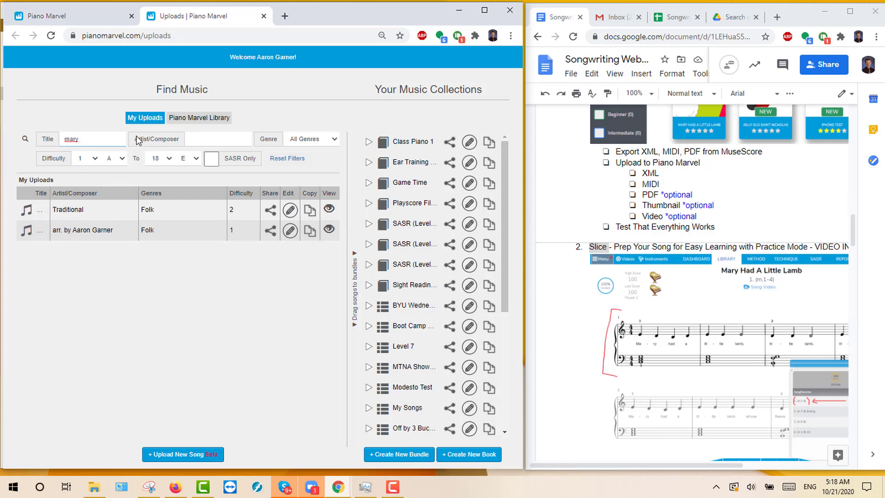
Edit the Mary Had a Little Lamb2 upload and open its practice mode exercise editor
{"action": "left_click", "coordinate": [484, 9]}
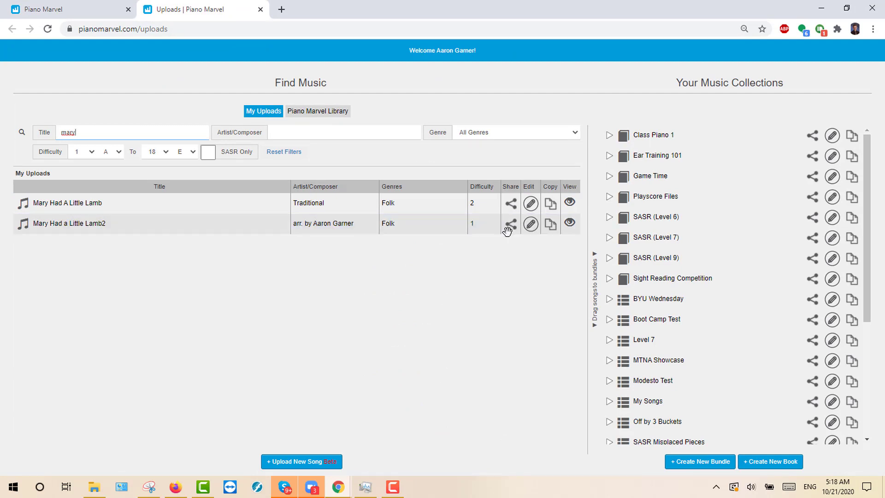
{"action": "left_click", "coordinate": [530, 225]}
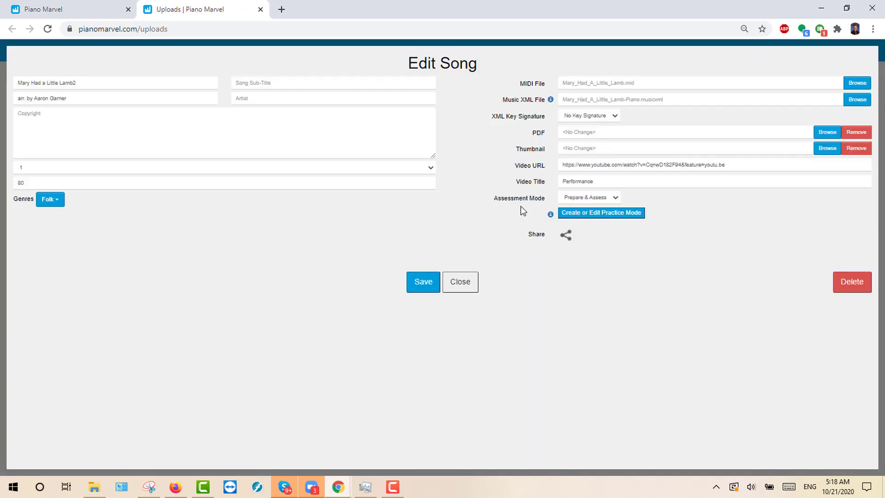
{"action": "left_click", "coordinate": [591, 219]}
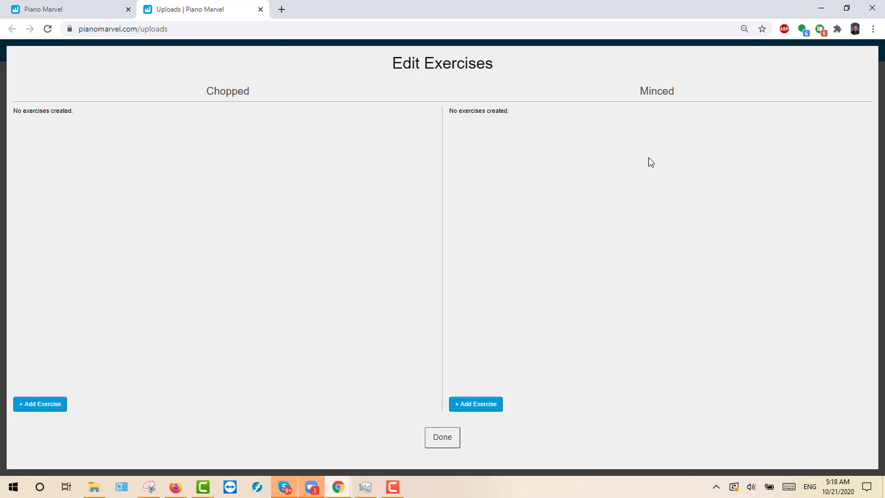
{"action": "left_click", "coordinate": [847, 7]}
Put the uploads page on the right and open the Mary Had a Little Lamb2 score, with practice exercises hidden, on the left
{"action": "left_click_drag", "start_coordinate": [220, 21], "coordinate": [622, 27]}
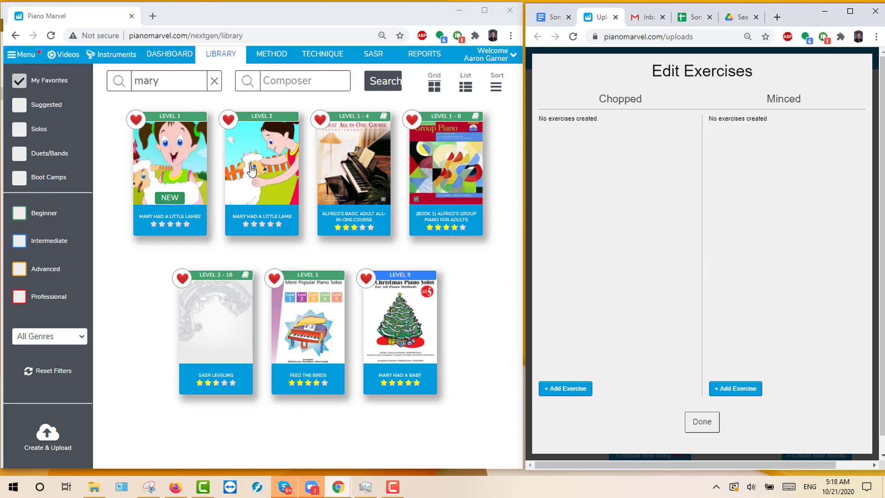
{"action": "left_click", "coordinate": [187, 168]}
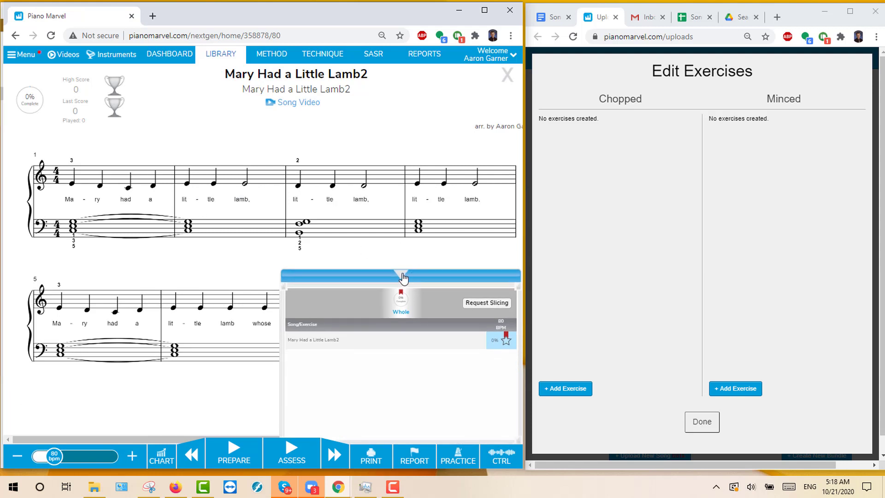
{"action": "left_click", "coordinate": [402, 277]}
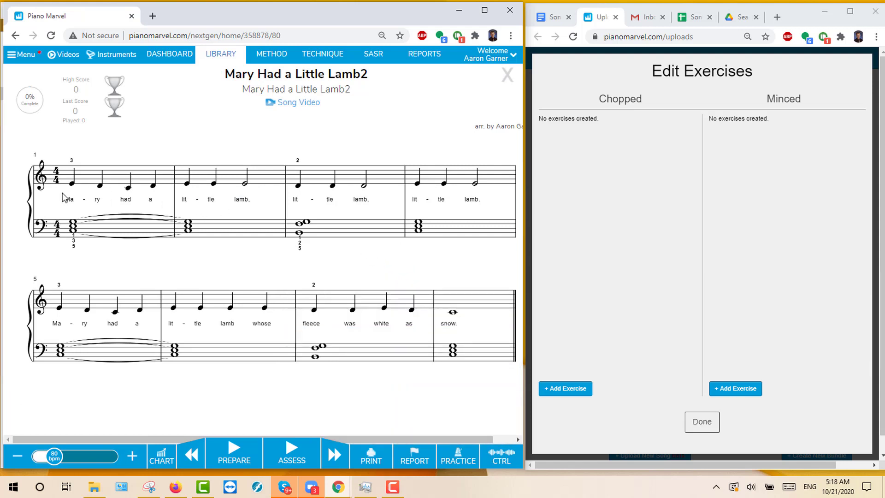
Highlight measure ranges 1-4, 7-8, 5-8 and 1-8 in the score
{"action": "left_click_drag", "start_coordinate": [64, 197], "coordinate": [512, 197]}
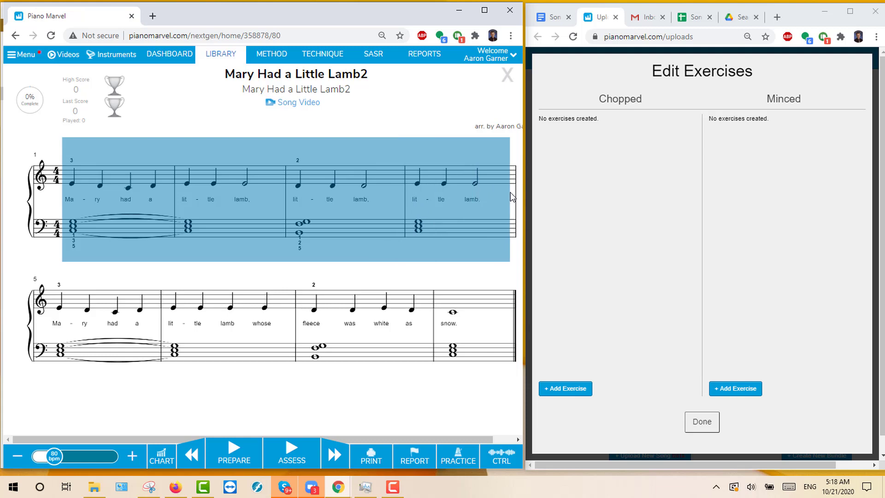
{"action": "left_click", "coordinate": [510, 197]}
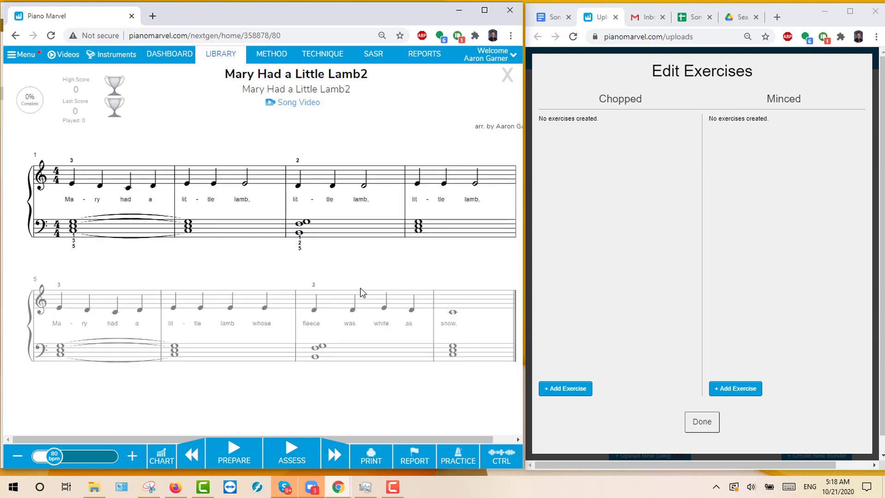
{"action": "left_click_drag", "start_coordinate": [297, 318], "coordinate": [509, 317]}
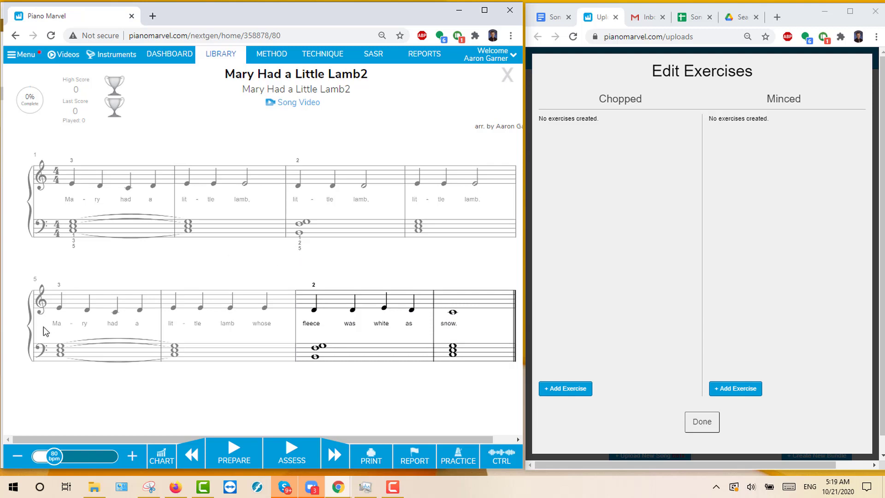
{"action": "left_click_drag", "start_coordinate": [43, 326], "coordinate": [502, 322]}
{"action": "left_click_drag", "start_coordinate": [65, 197], "coordinate": [499, 334]}
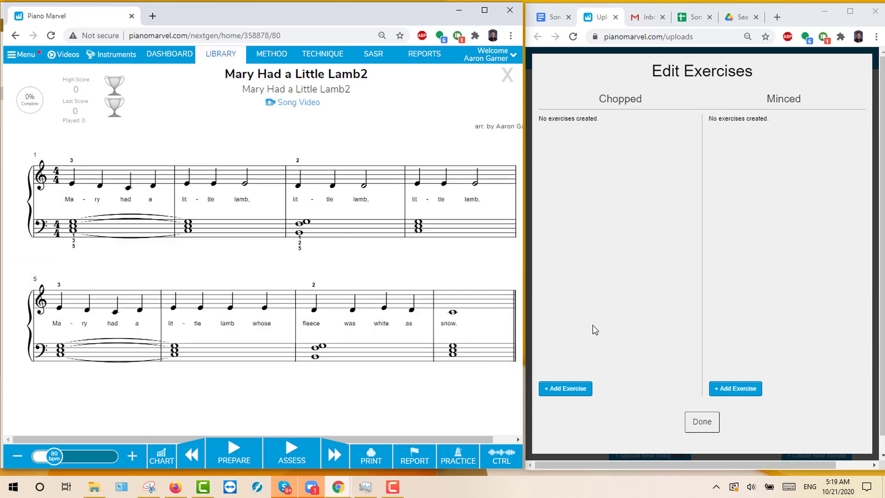
Start a new chopped exercise titled '1. (m.1-4)' with tempo 60
{"action": "left_click", "coordinate": [570, 389]}
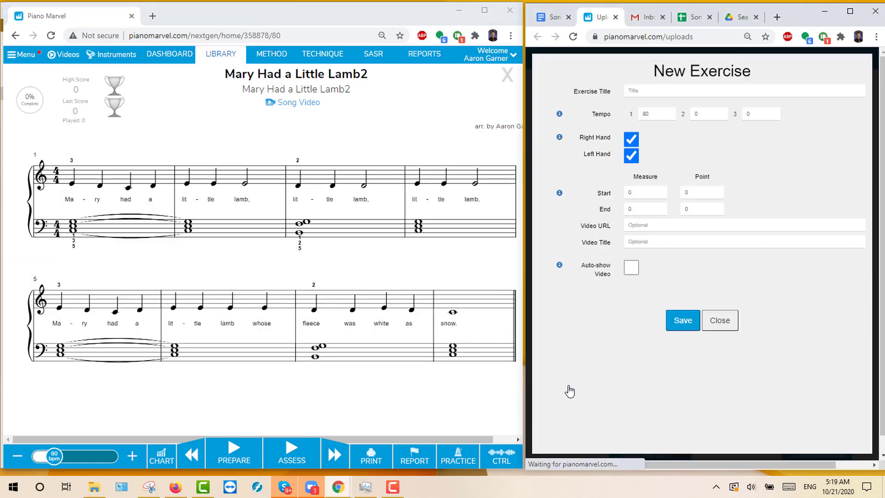
{"action": "left_click", "coordinate": [648, 89]}
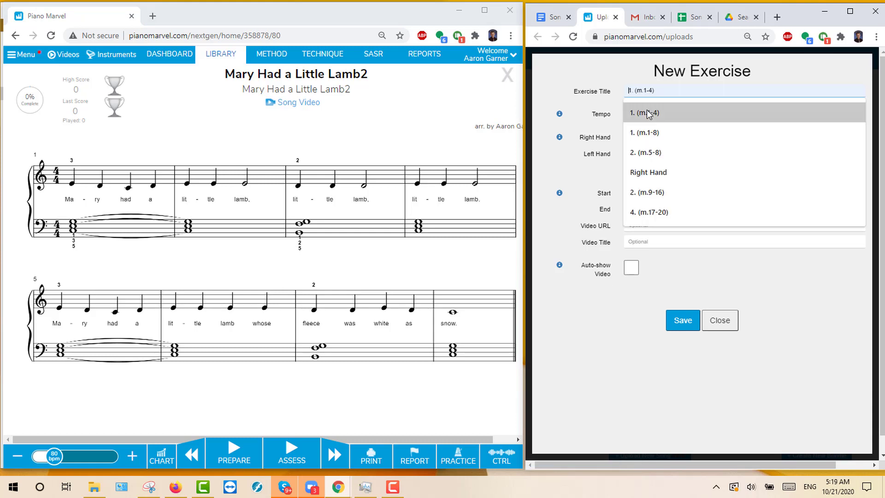
{"action": "left_click", "coordinate": [647, 112]}
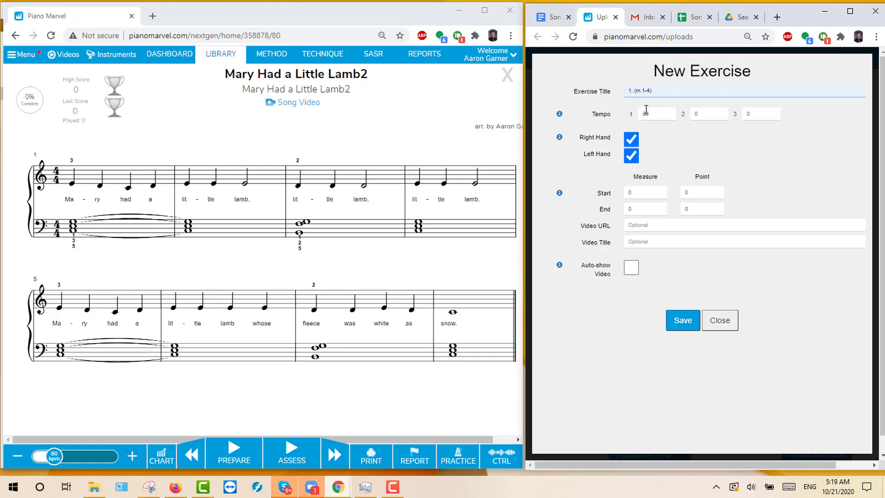
{"action": "left_click_drag", "start_coordinate": [652, 112], "coordinate": [643, 113]}
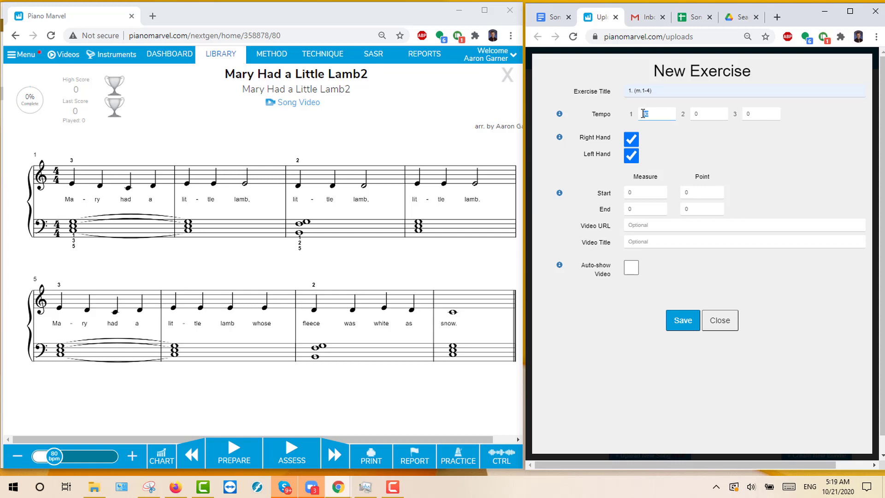
{"action": "type", "text": "60"}
{"action": "left_click_drag", "start_coordinate": [701, 114], "coordinate": [691, 118]}
{"action": "left_click", "coordinate": [627, 193]}
{"action": "double_click", "coordinate": [684, 192]}
Highlight measures 1-4 and read the start values from the song's CTRL practice selection
{"action": "left_click_drag", "start_coordinate": [67, 205], "coordinate": [513, 212]}
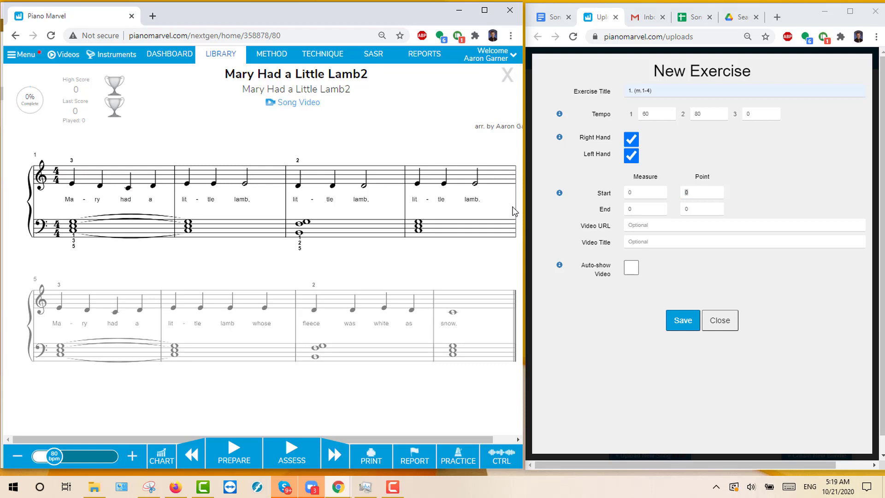
{"action": "left_click", "coordinate": [505, 462]}
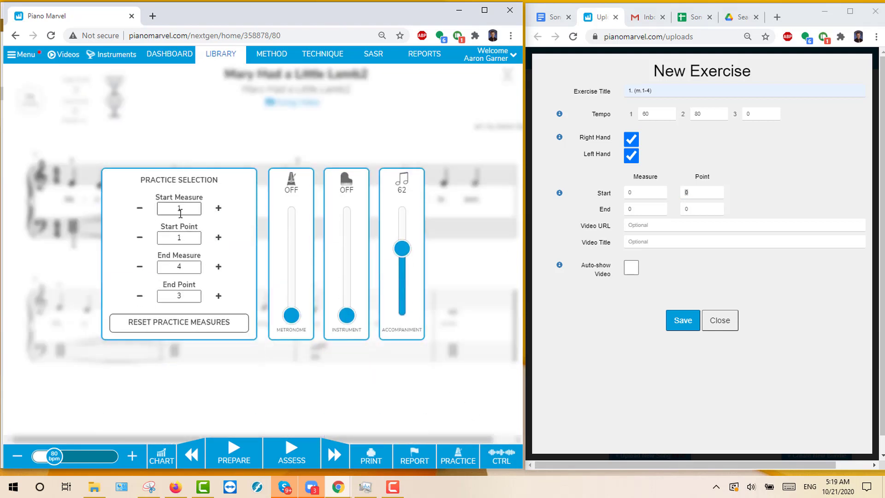
{"action": "double_click", "coordinate": [178, 210]}
{"action": "double_click", "coordinate": [178, 239]}
Set the exercise range to start 1/1 and end 4/3, then save it
{"action": "double_click", "coordinate": [629, 193]}
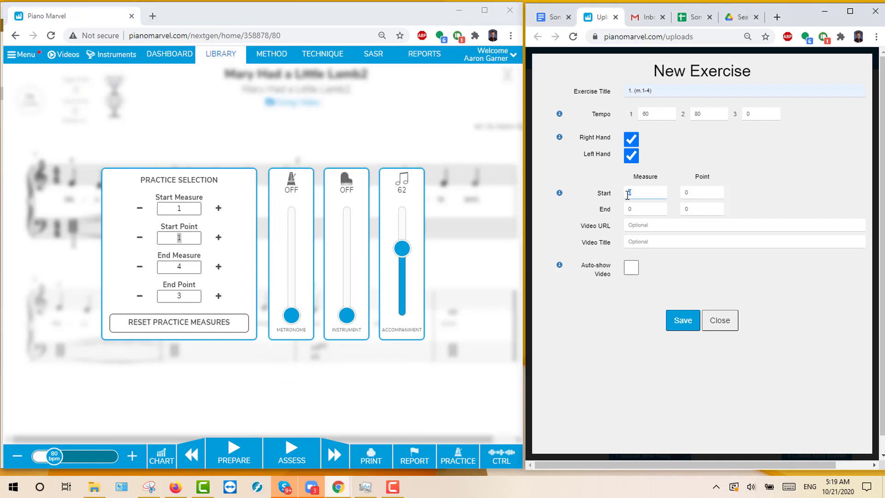
{"action": "type", "text": "1"}
{"action": "double_click", "coordinate": [707, 192]}
{"action": "type", "text": "1"}
{"action": "double_click", "coordinate": [179, 266]}
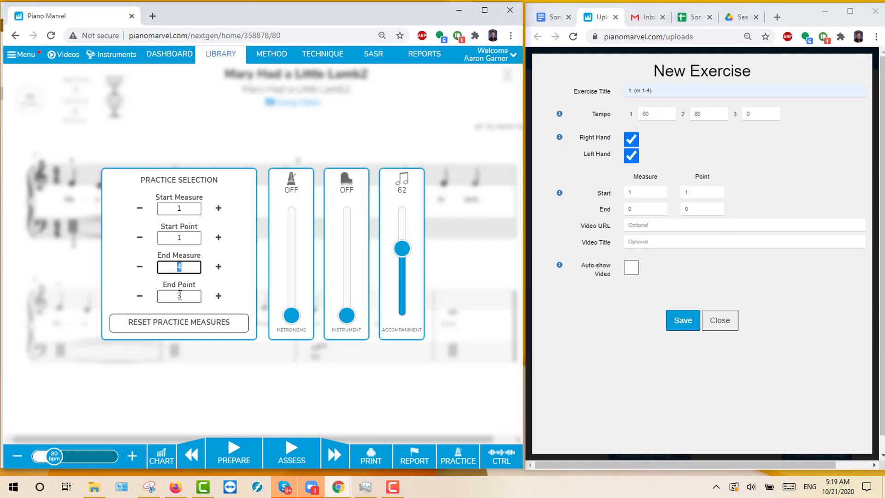
{"action": "double_click", "coordinate": [647, 209]}
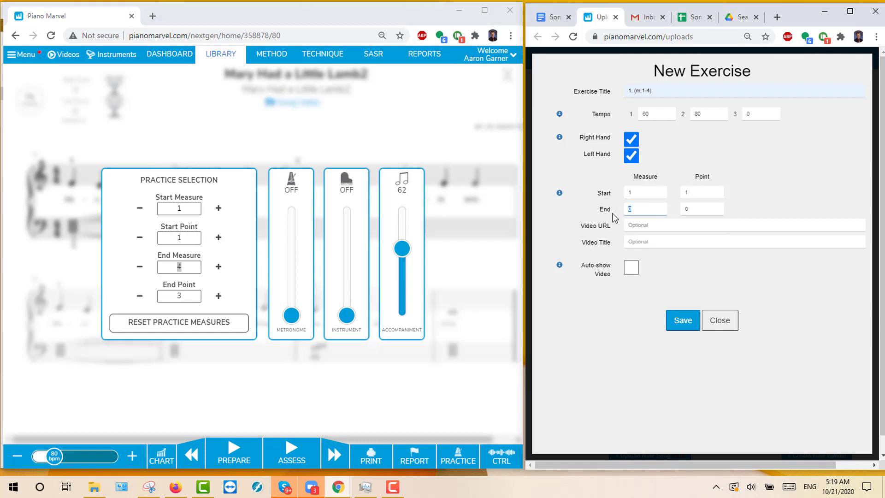
{"action": "type", "text": "4"}
{"action": "double_click", "coordinate": [682, 210]}
{"action": "type", "text": "3"}
{"action": "left_click", "coordinate": [676, 321]}
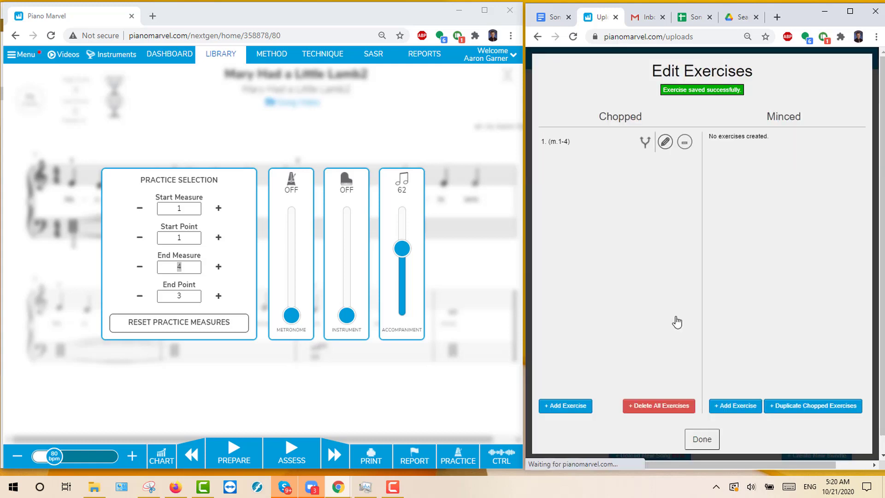
Close CTRL, select measures 7-8, and start a new chopped exercise titled '2. (m.7-8)'
{"action": "left_click", "coordinate": [289, 137]}
{"action": "left_click", "coordinate": [289, 136]}
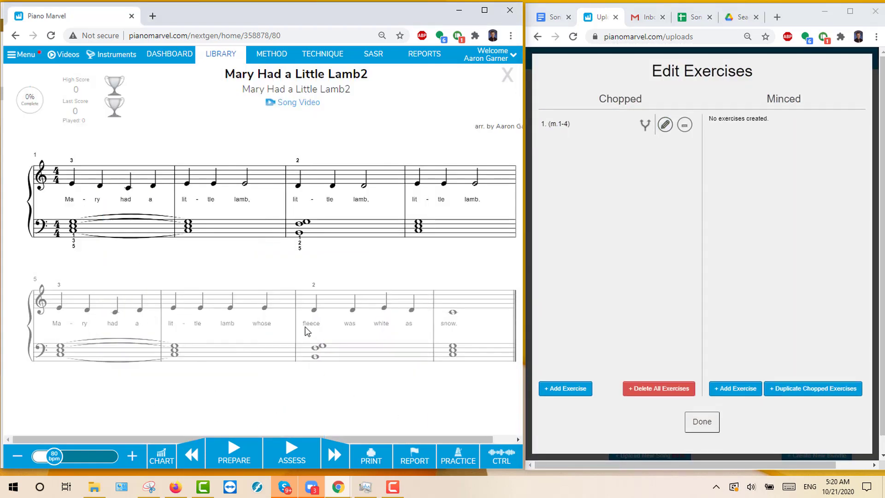
{"action": "left_click_drag", "start_coordinate": [327, 325], "coordinate": [515, 338]}
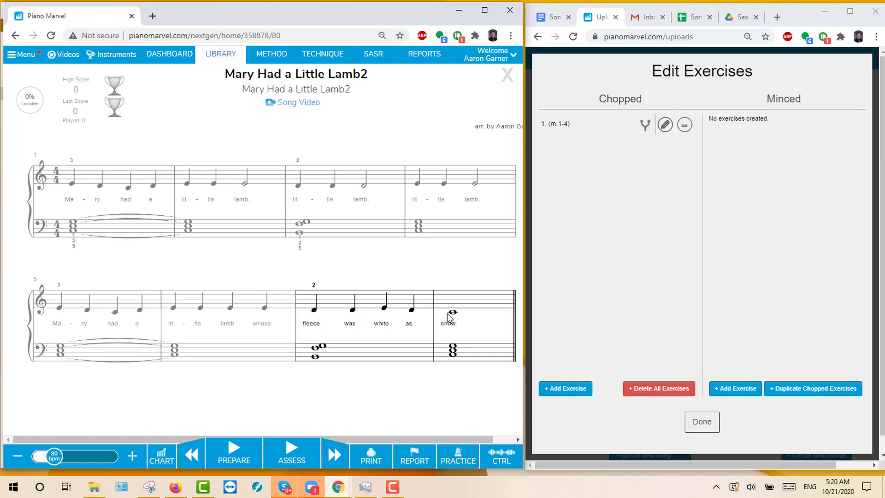
{"action": "left_click", "coordinate": [557, 351]}
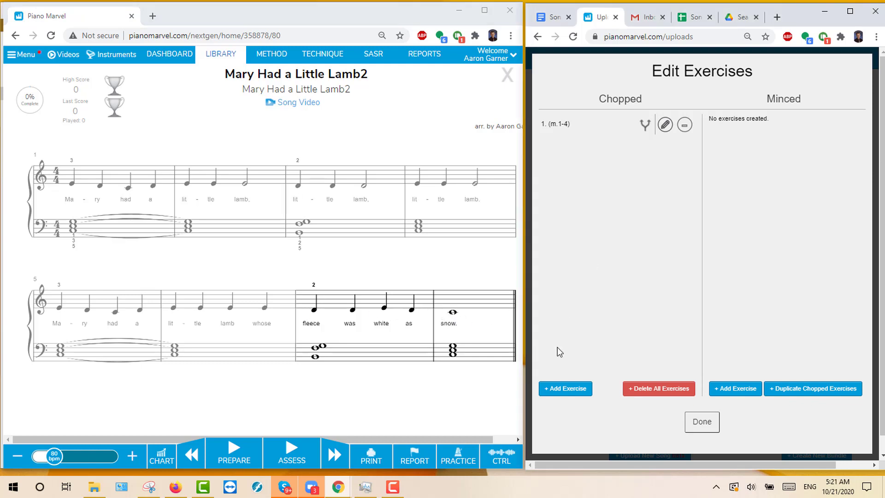
{"action": "left_click", "coordinate": [558, 389]}
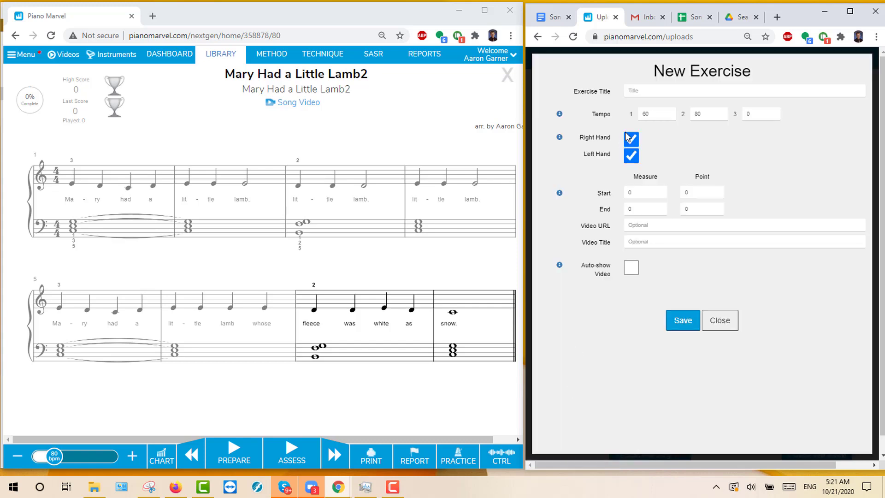
{"action": "left_click", "coordinate": [652, 90]}
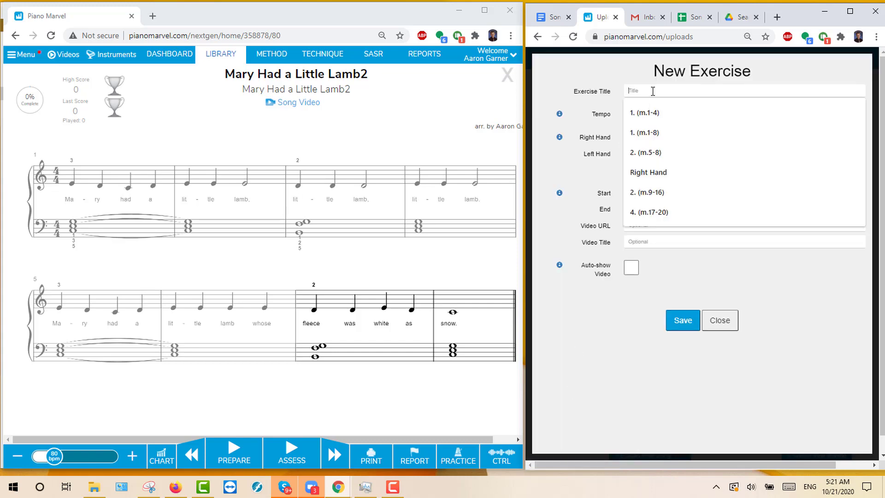
{"action": "type", "text": "2. (m"}
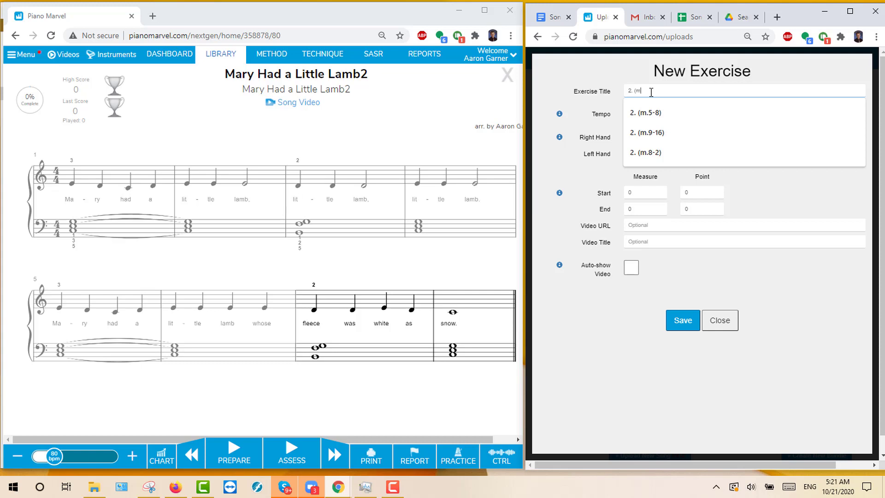
{"action": "type", "text": ".7-8"}
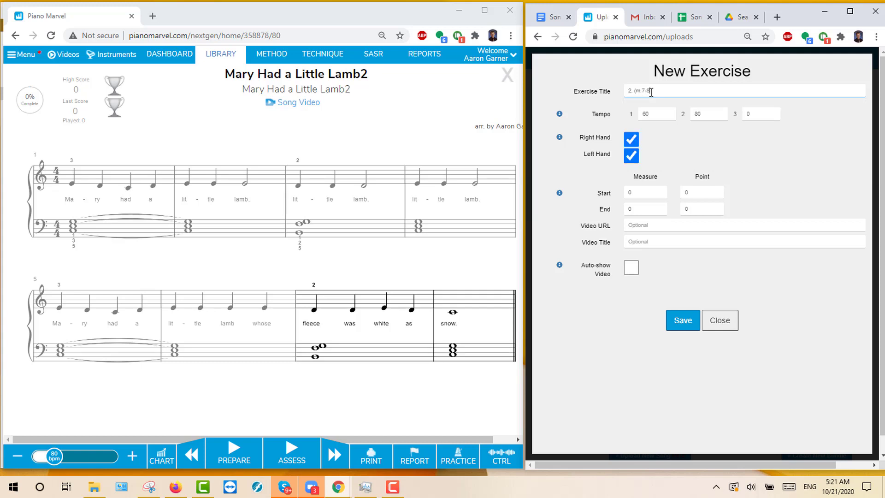
Set its range from measure 7 point 1 to measure 8 and save it
{"action": "left_click", "coordinate": [623, 197]}
{"action": "type", "text": "7"}
{"action": "left_click", "coordinate": [682, 193]}
{"action": "type", "text": "1"}
{"action": "left_click", "coordinate": [640, 207]}
{"action": "type", "text": "8"}
{"action": "double_click", "coordinate": [686, 208]}
{"action": "left_click", "coordinate": [689, 318]}
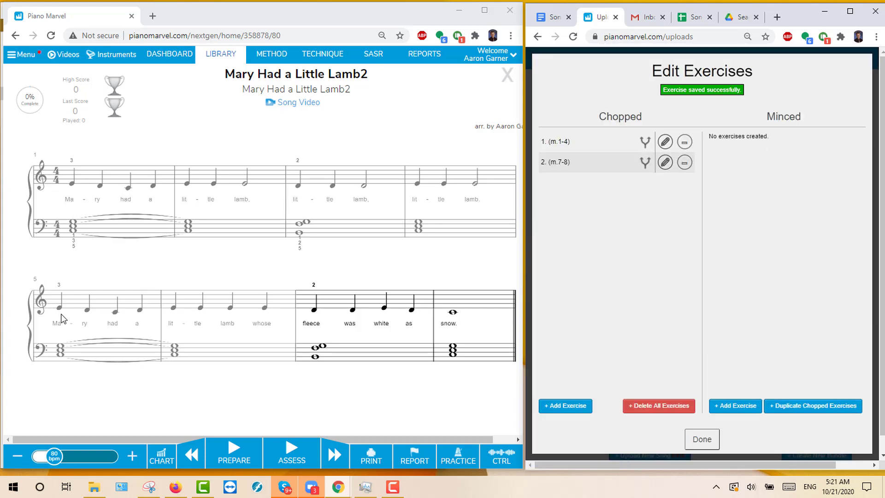
{"action": "left_click_drag", "start_coordinate": [57, 324], "coordinate": [509, 329]}
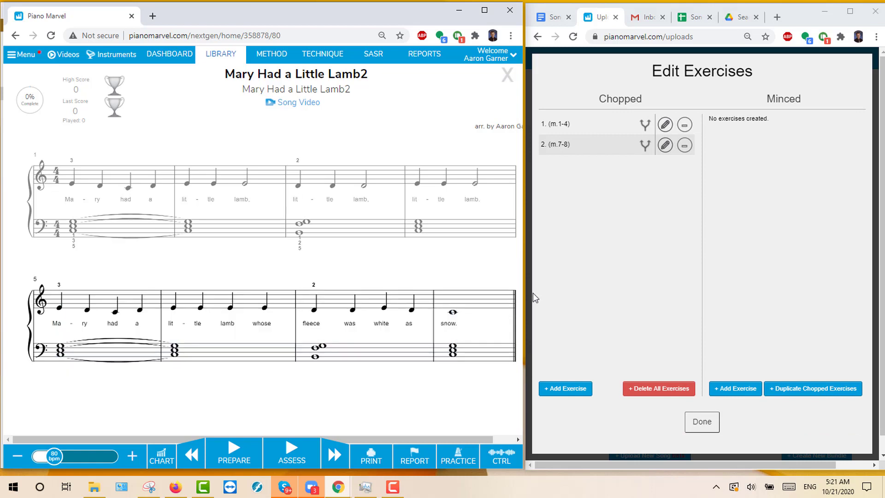
Duplicate the m.7-8 exercise, retitle the copy '3. (m.5-8)' with start measure 5, and save
{"action": "left_click", "coordinate": [619, 152]}
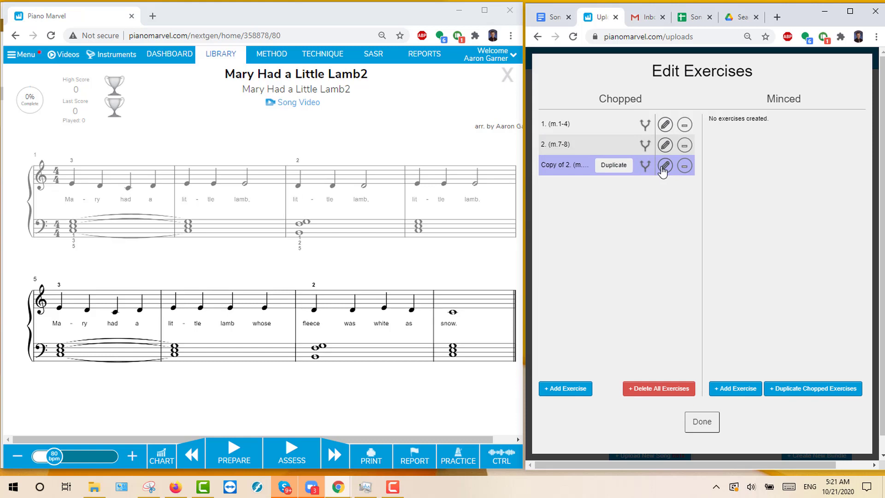
{"action": "left_click", "coordinate": [664, 167]}
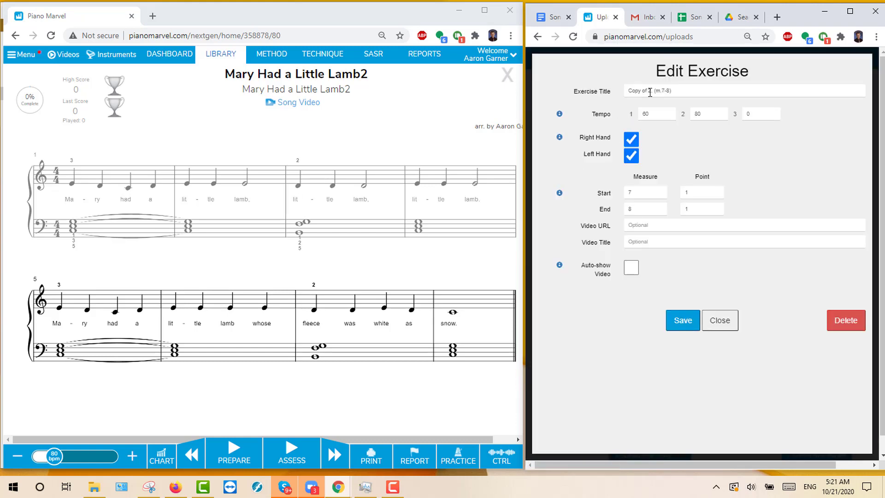
{"action": "left_click_drag", "start_coordinate": [651, 93], "coordinate": [626, 101]}
{"action": "type", "text": "3. (m.5"}
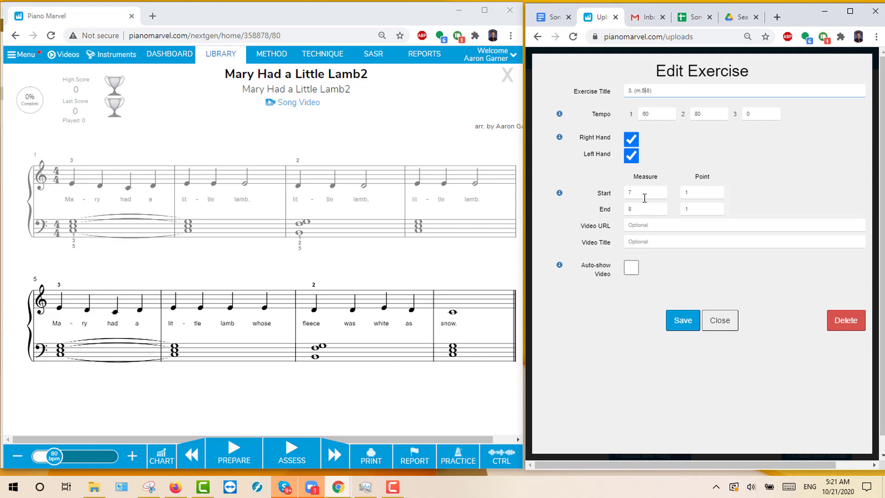
{"action": "left_click_drag", "start_coordinate": [635, 195], "coordinate": [626, 195]}
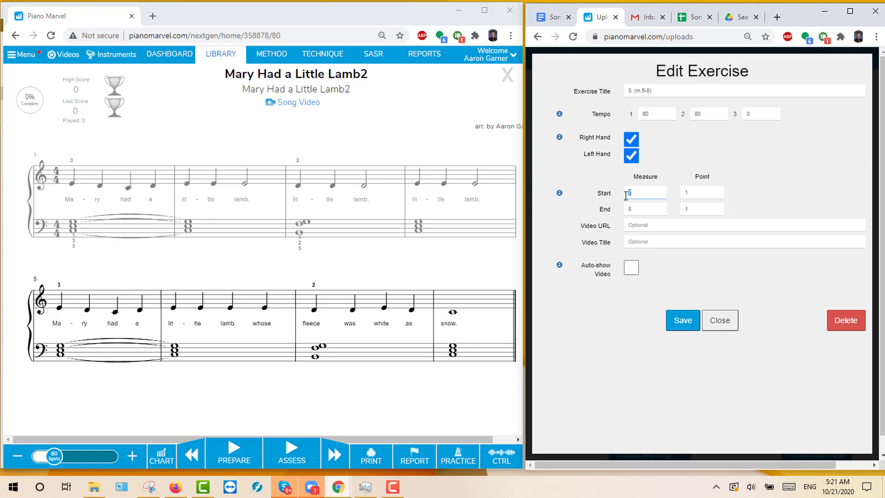
{"action": "type", "text": "1"}
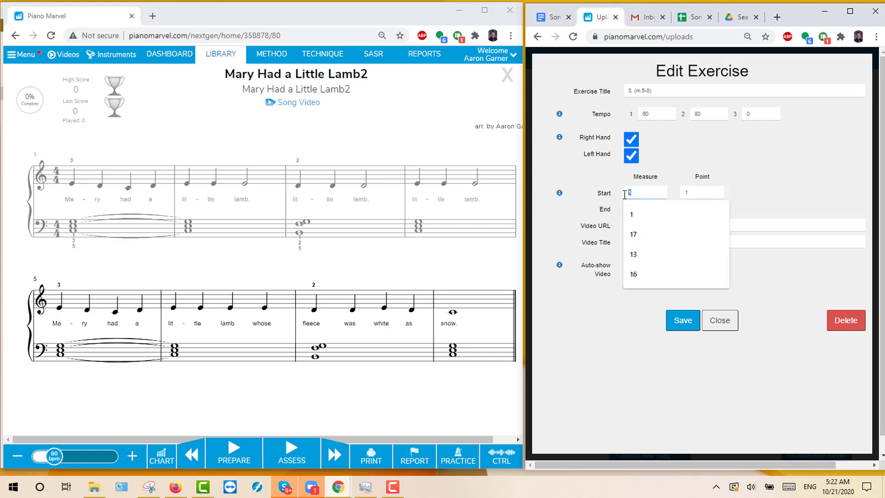
{"action": "type", "text": "5"}
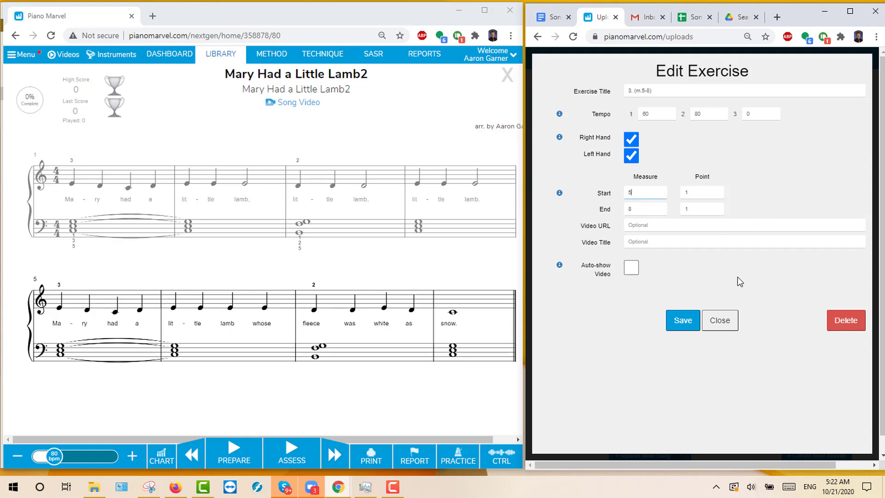
{"action": "left_click", "coordinate": [683, 322]}
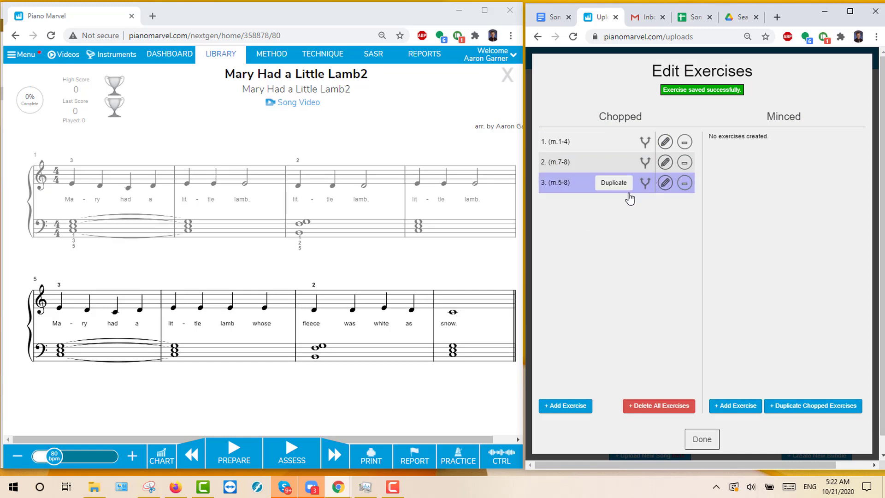
Duplicate the m.5-8 exercise into '4. (m.1-8)' starting at measure 1, and save it
{"action": "left_click", "coordinate": [615, 172]}
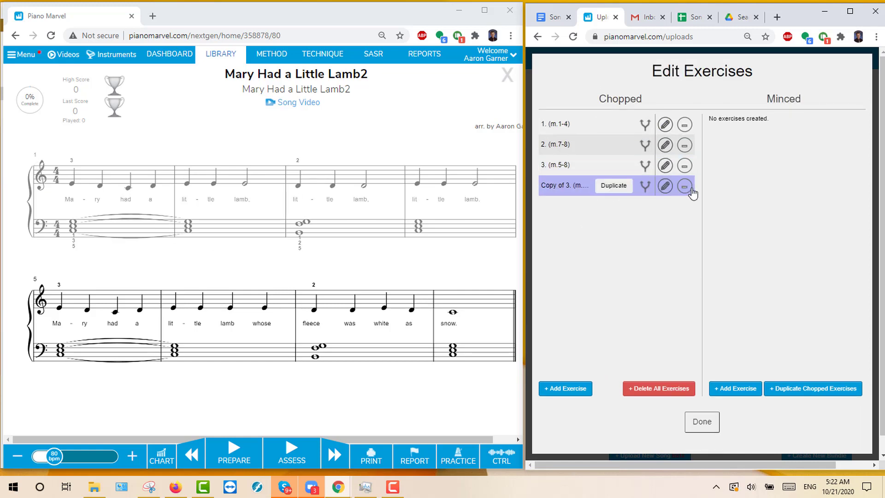
{"action": "left_click", "coordinate": [665, 185]}
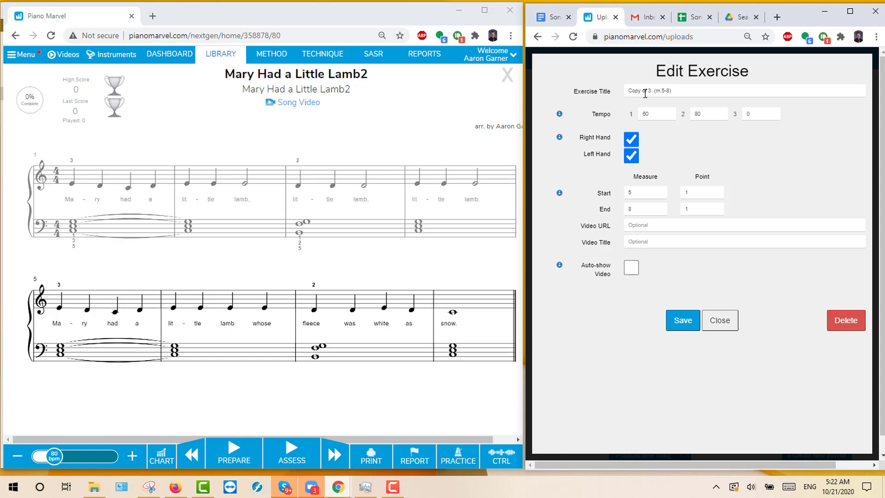
{"action": "left_click_drag", "start_coordinate": [651, 94], "coordinate": [624, 95]}
{"action": "type", "text": "1. (m.1"}
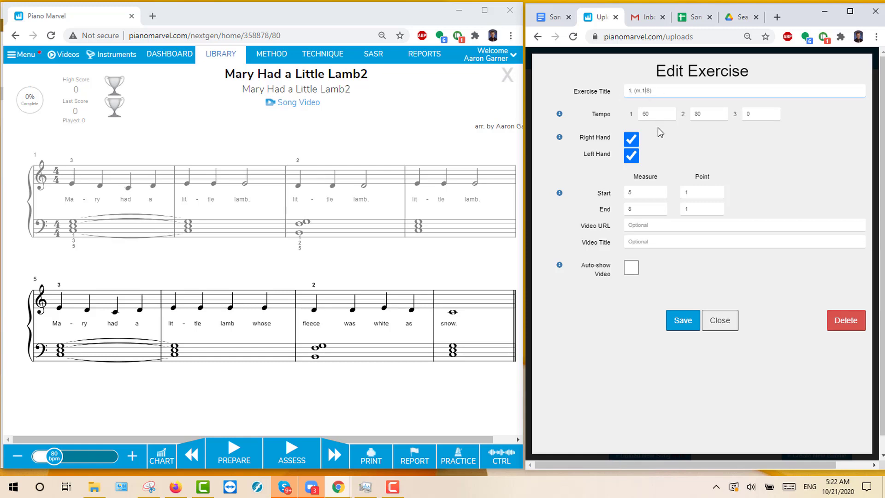
{"action": "double_click", "coordinate": [631, 192]}
{"action": "type", "text": "1"}
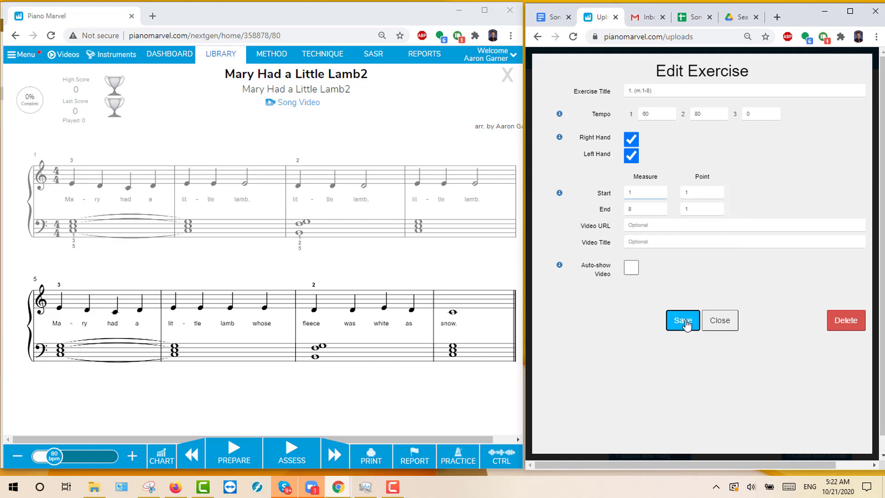
{"action": "left_click", "coordinate": [684, 321]}
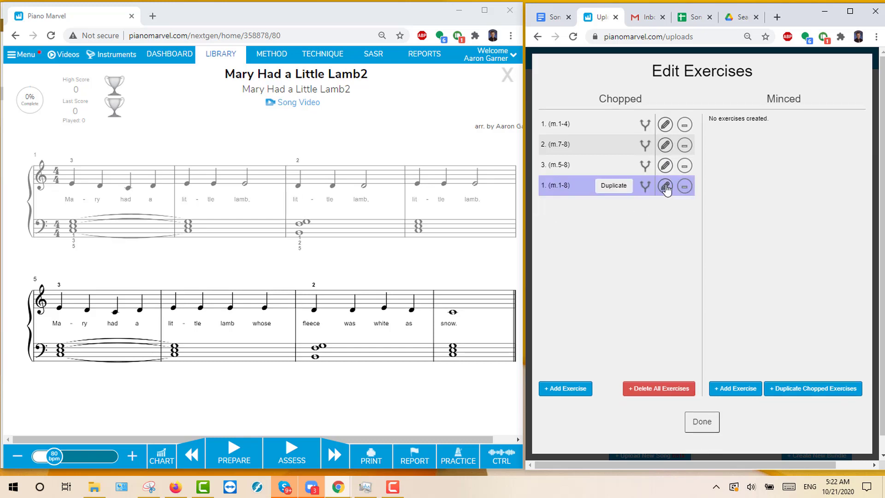
{"action": "left_click", "coordinate": [665, 186]}
{"action": "double_click", "coordinate": [630, 91]}
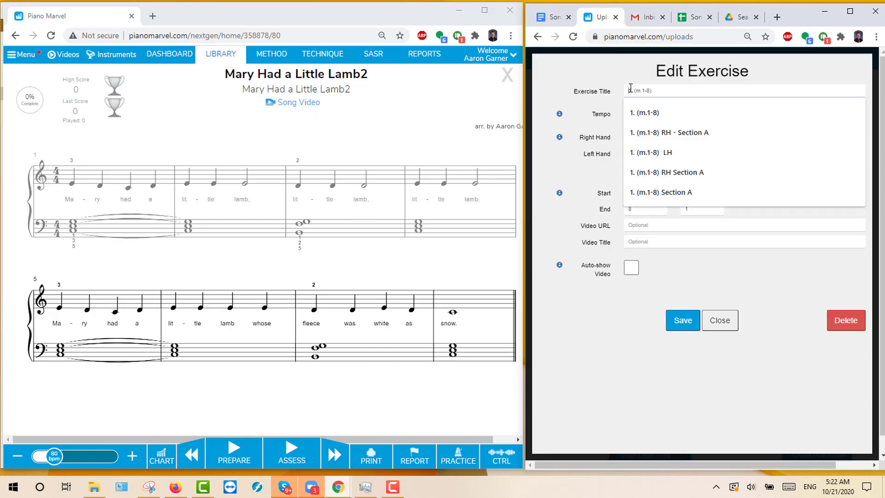
{"action": "left_click", "coordinate": [681, 323]}
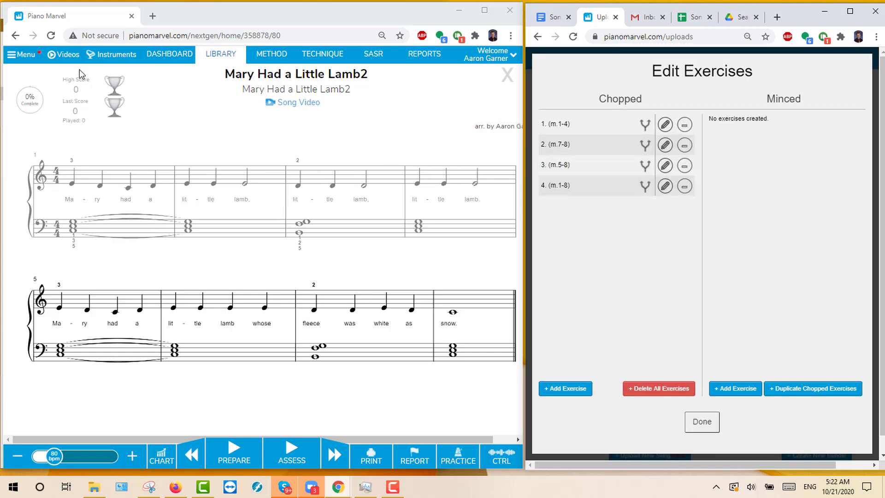
Try each chopped exercise: m.1-4 at 60 and 80 bpm, then m.7-8, m.5-8 and m.1-8 at 80 bpm
{"action": "left_click", "coordinate": [51, 35]}
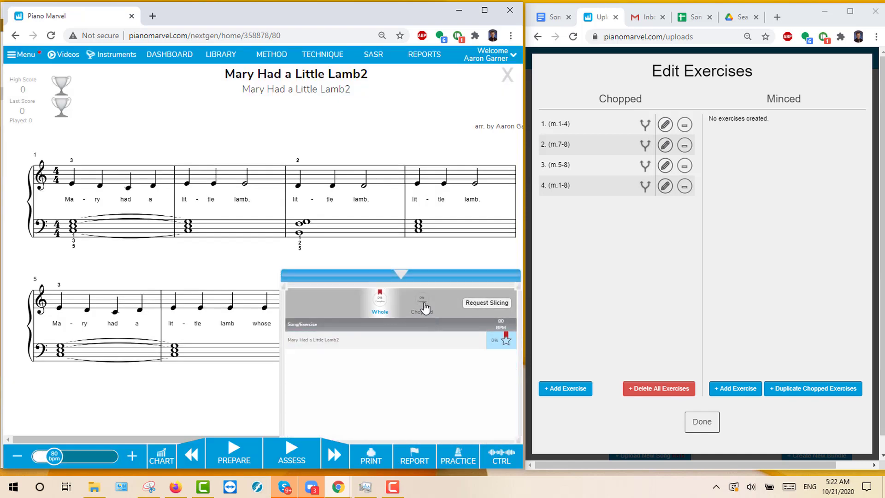
{"action": "left_click", "coordinate": [420, 304]}
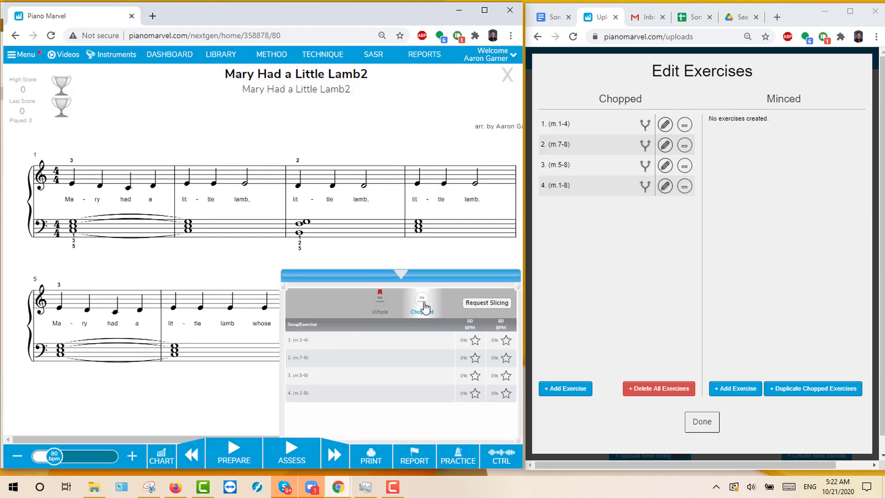
{"action": "left_click", "coordinate": [470, 340]}
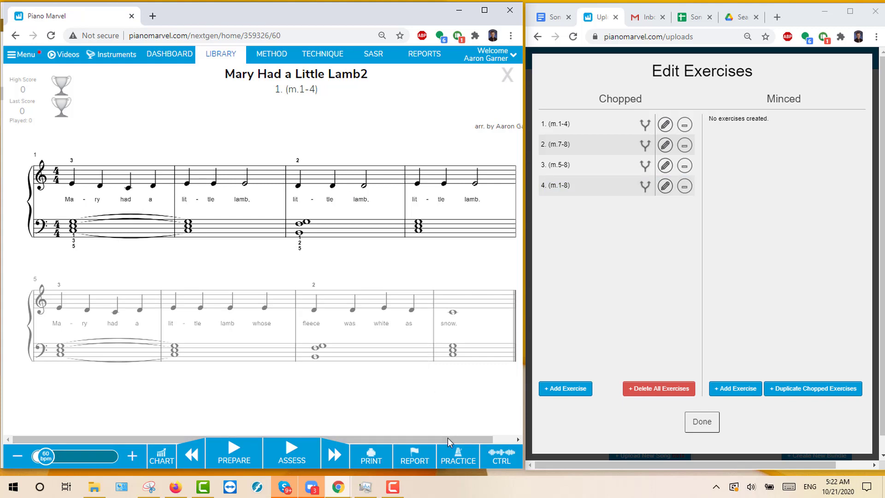
{"action": "left_click", "coordinate": [330, 454]}
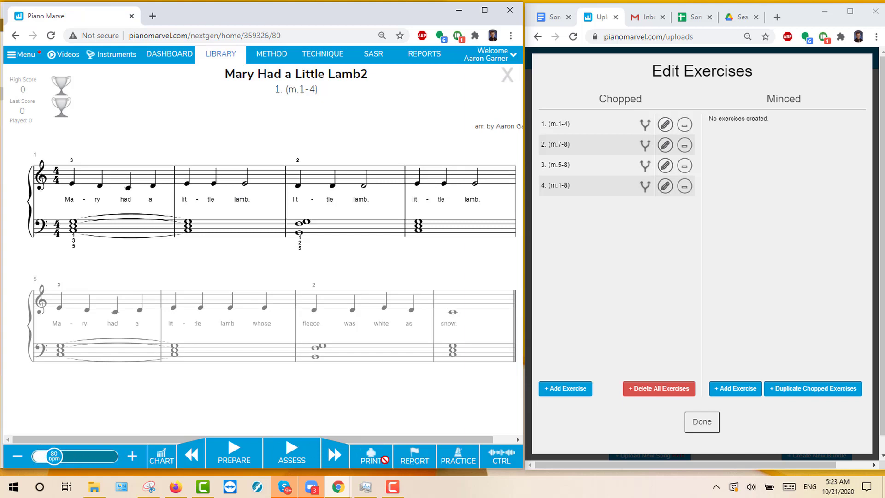
{"action": "left_click", "coordinate": [335, 461]}
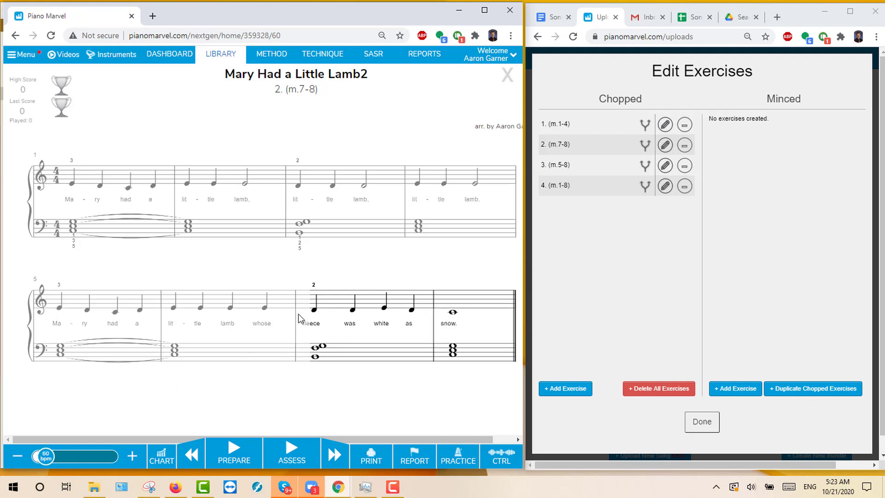
{"action": "left_click", "coordinate": [457, 458]}
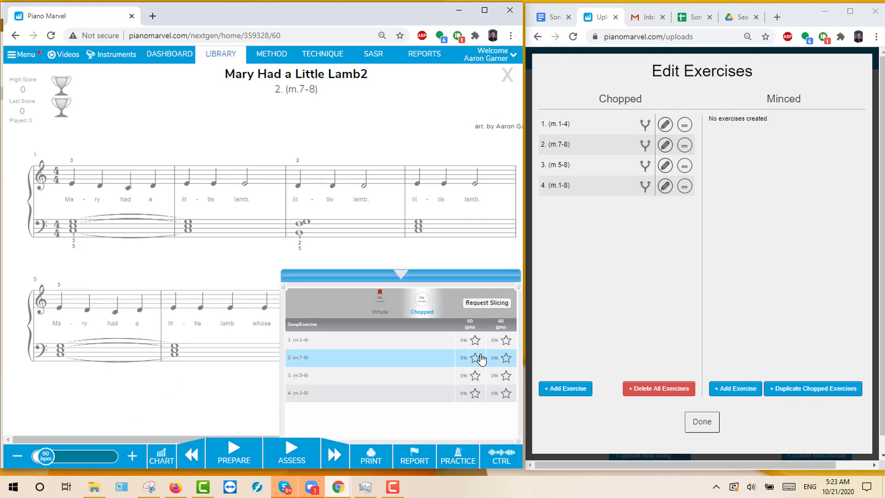
{"action": "left_click", "coordinate": [505, 379]}
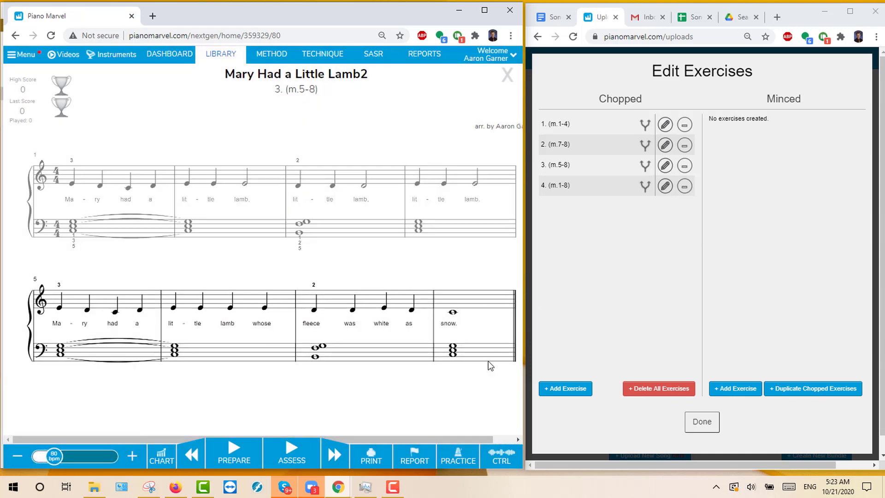
{"action": "left_click", "coordinate": [454, 459]}
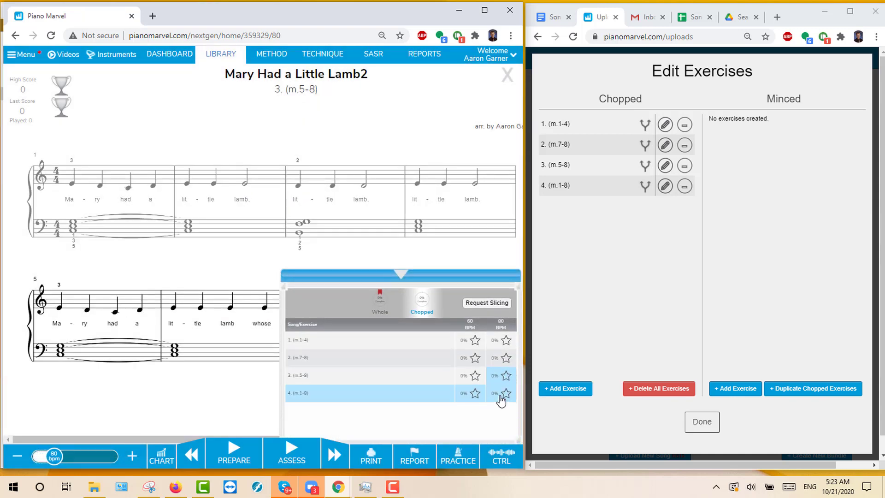
{"action": "left_click", "coordinate": [502, 396]}
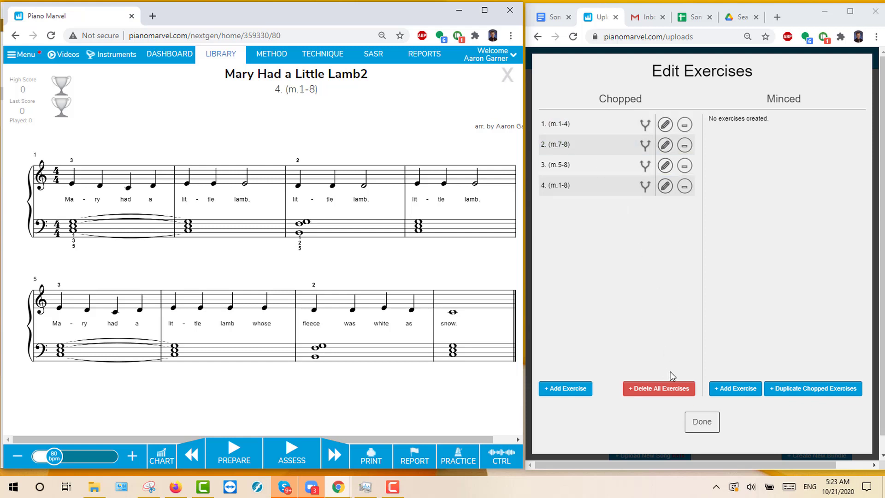
Copy all four chopped exercises into Minced and split m.1-4 and m.5-8 into RH and LH versions
{"action": "left_click", "coordinate": [801, 393]}
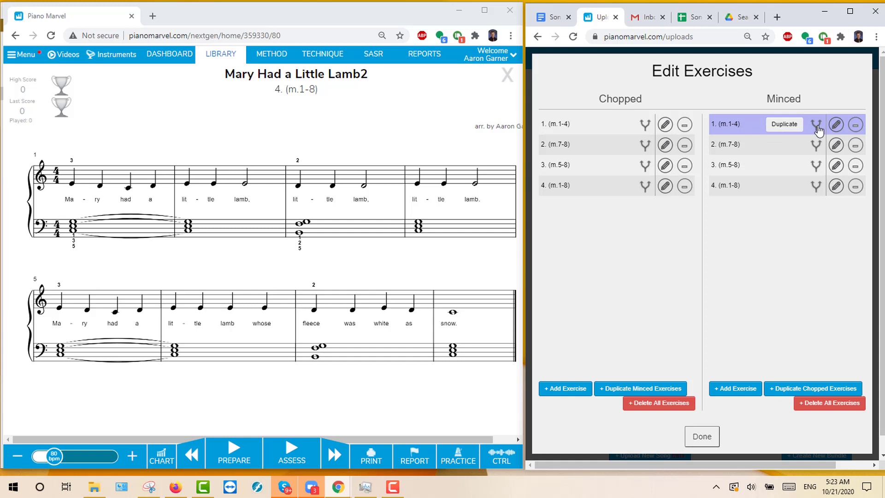
{"action": "left_click", "coordinate": [817, 126]}
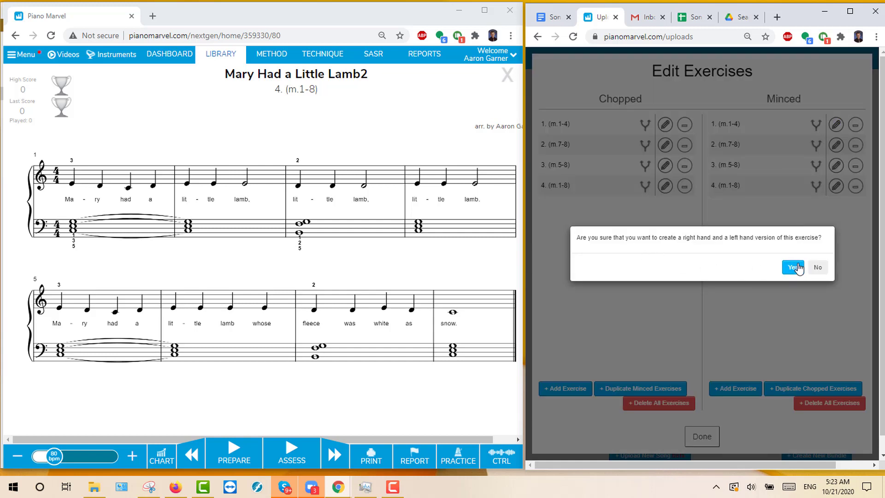
{"action": "left_click", "coordinate": [793, 267]}
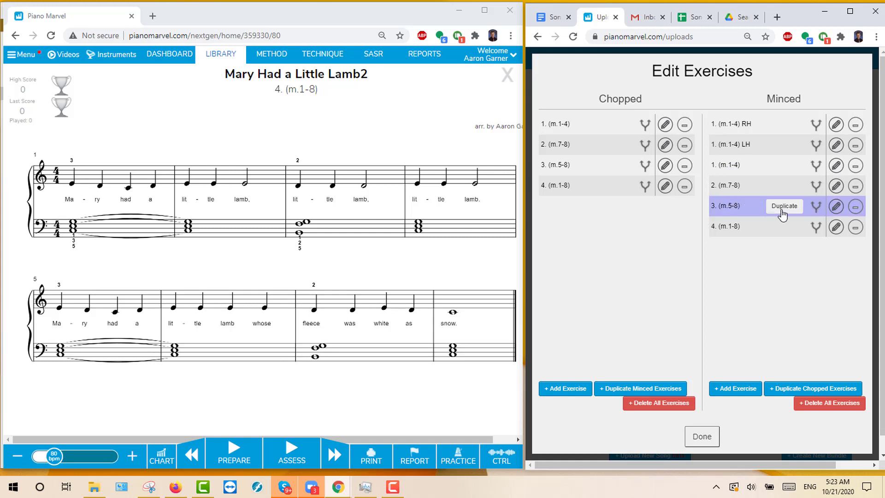
{"action": "left_click", "coordinate": [817, 211]}
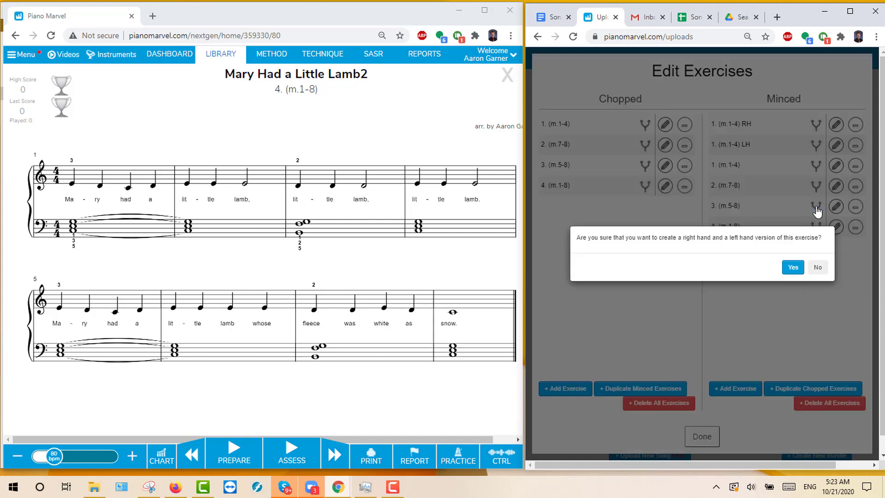
{"action": "left_click", "coordinate": [793, 267]}
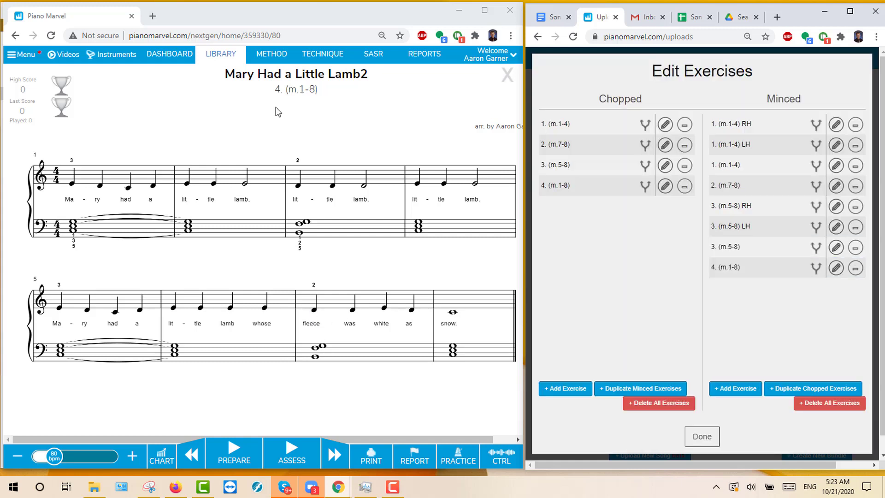
Try minced exercises 1. (m.1-4) RH, 1. (m.1-4) LH and 3. (m.5-8) RH, then maximize the score window
{"action": "left_click", "coordinate": [154, 57]}
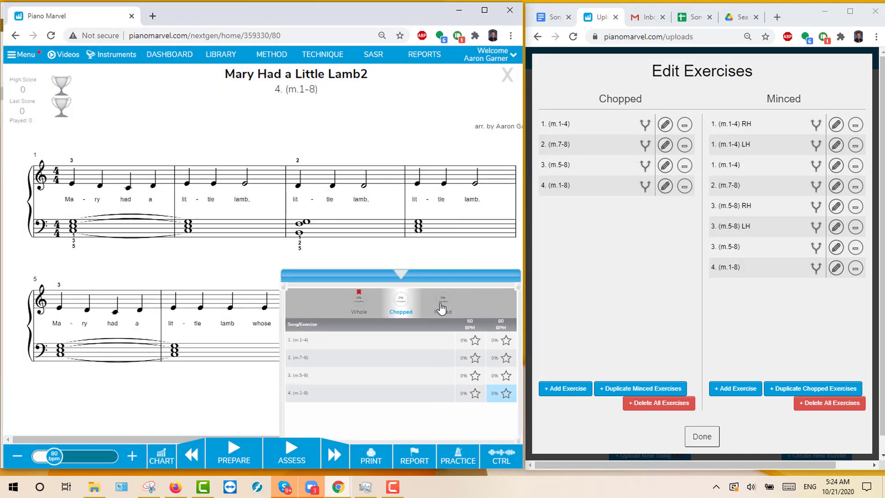
{"action": "left_click", "coordinate": [441, 302]}
{"action": "scroll", "coordinate": [513, 368], "scroll_direction": "down", "scroll_amount": 1}
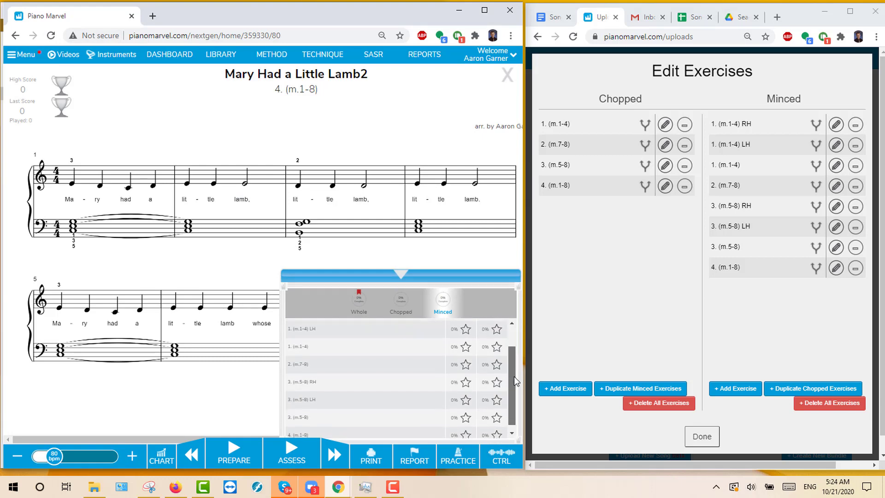
{"action": "scroll", "coordinate": [514, 376], "scroll_direction": "down", "scroll_amount": 1}
{"action": "scroll", "coordinate": [515, 360], "scroll_direction": "up", "scroll_amount": 1}
{"action": "scroll", "coordinate": [515, 361], "scroll_direction": "up", "scroll_amount": 1}
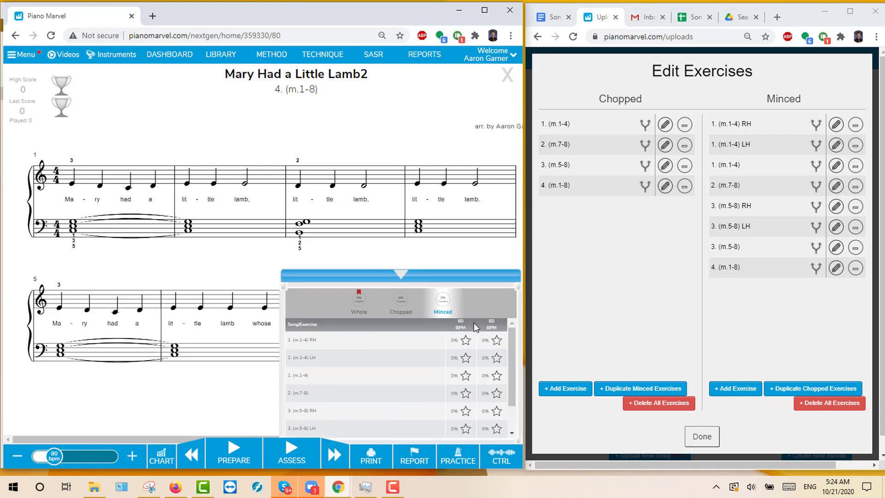
{"action": "left_click", "coordinate": [498, 341]}
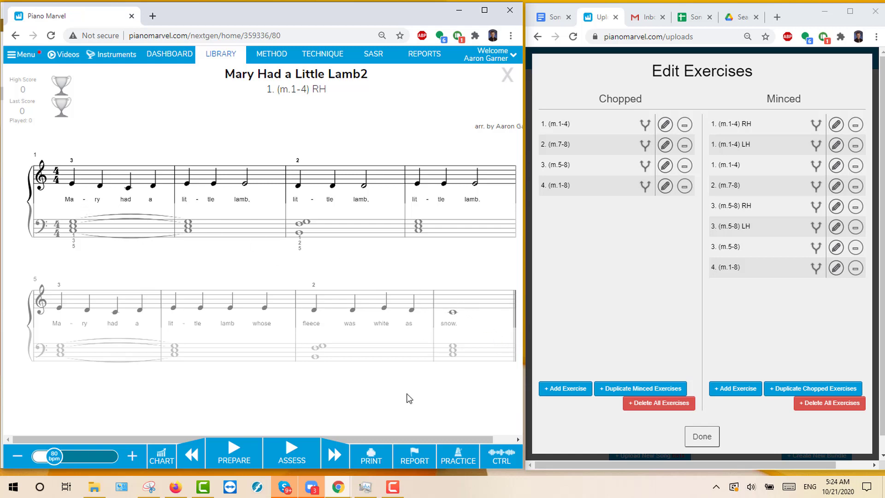
{"action": "left_click", "coordinate": [461, 459]}
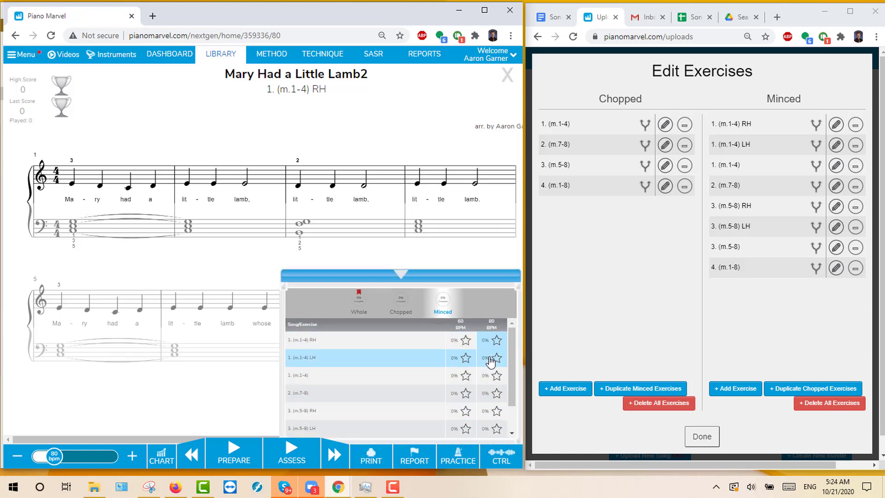
{"action": "left_click", "coordinate": [496, 359]}
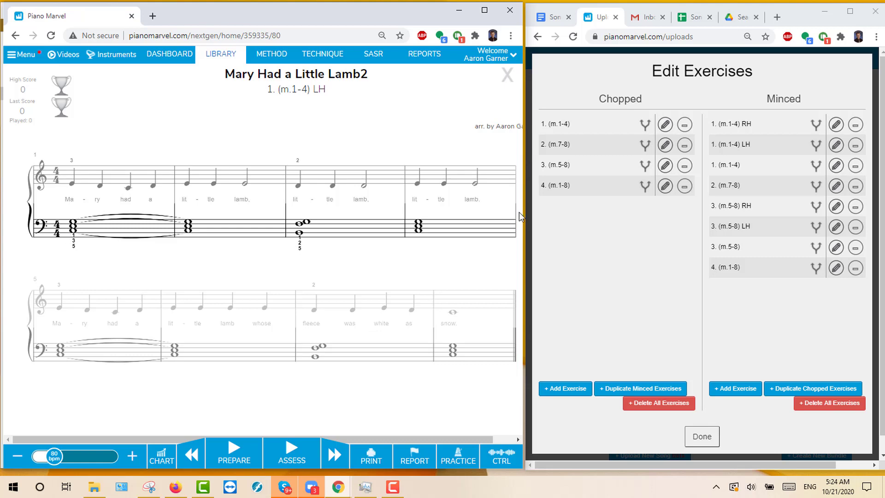
{"action": "left_click", "coordinate": [474, 460]}
{"action": "scroll", "coordinate": [433, 386], "scroll_direction": "down", "scroll_amount": 2}
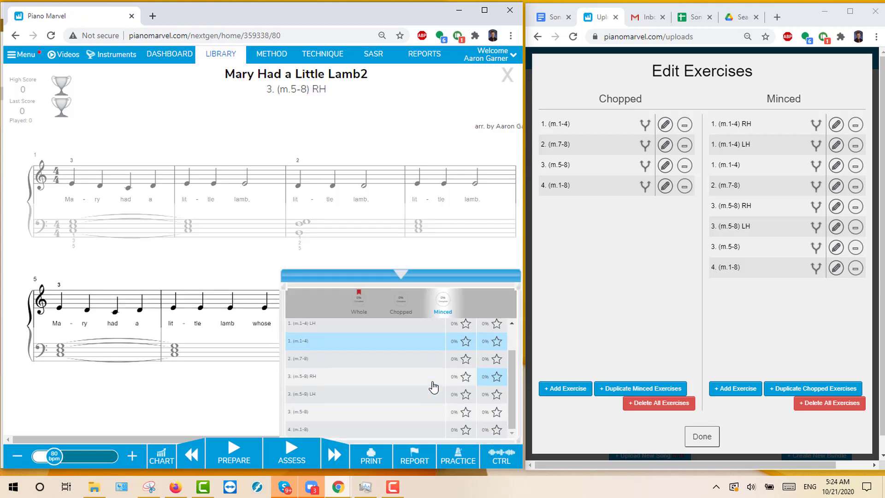
{"action": "key", "text": "super+Up"}
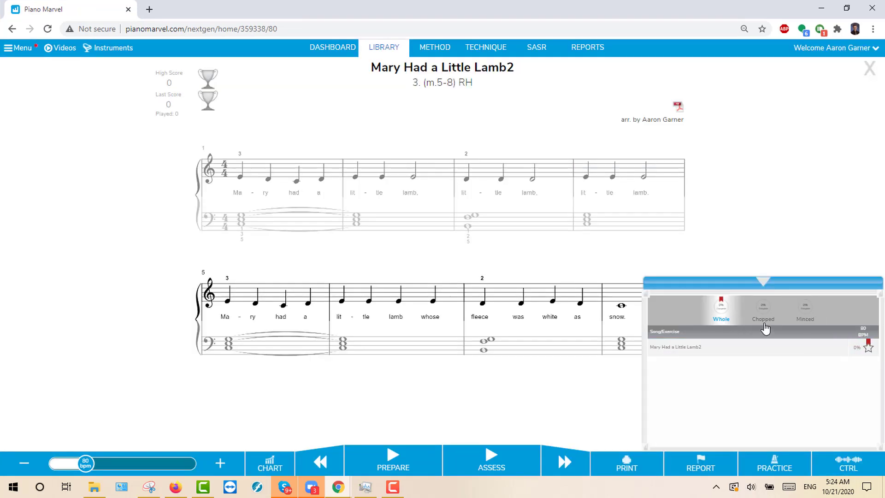
Play the minced '1. (m.1-4) RH' exercise at 60 BPM in Assess mode for a score of 100
{"action": "left_click", "coordinate": [804, 311]}
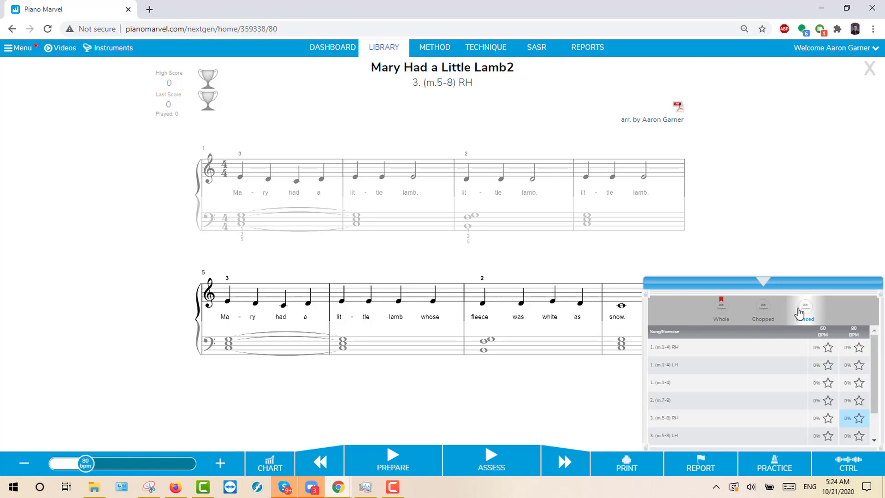
{"action": "left_click", "coordinate": [824, 349]}
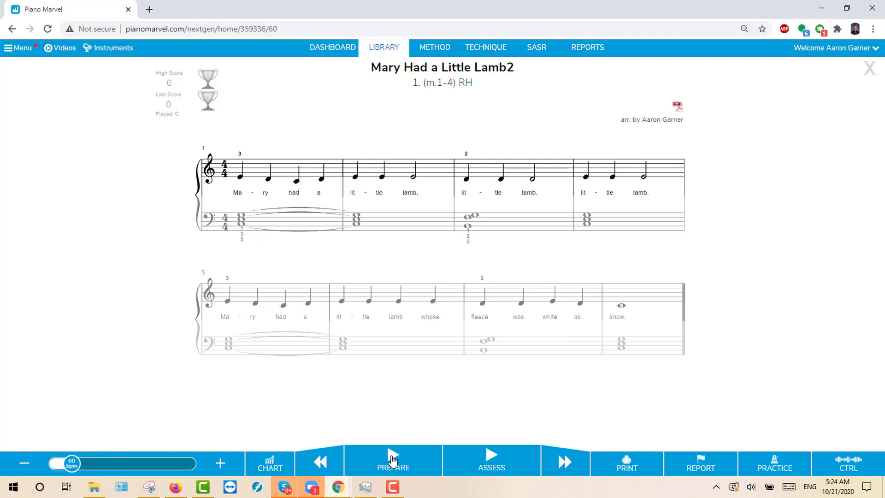
{"action": "left_click", "coordinate": [491, 462]}
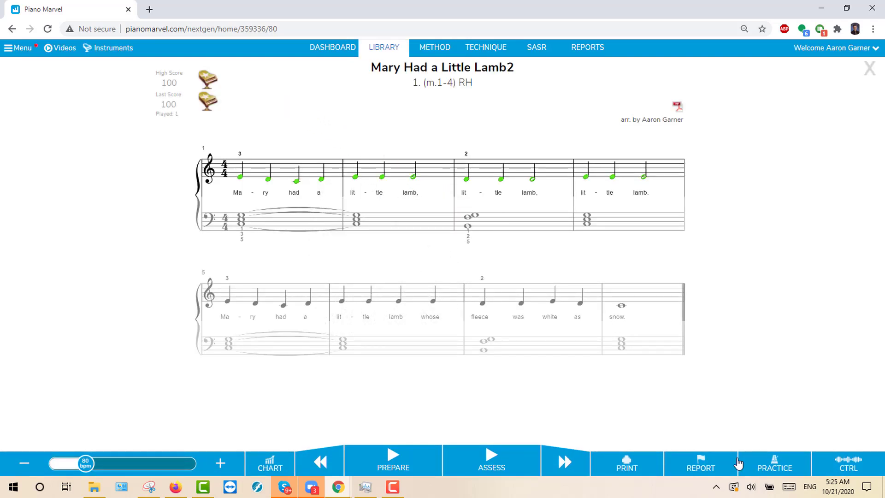
Check the exercise scores in the practice list, then show the Chopped exercises
{"action": "left_click", "coordinate": [773, 465]}
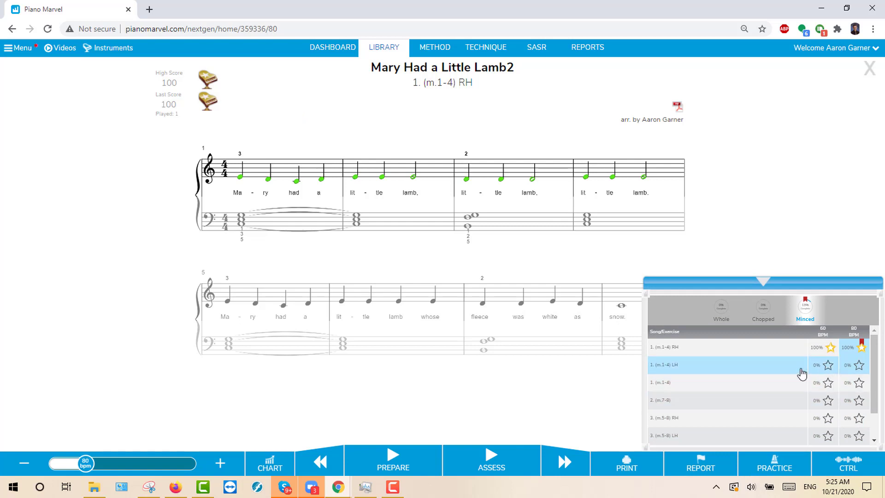
{"action": "scroll", "coordinate": [849, 417], "scroll_direction": "down", "scroll_amount": 1}
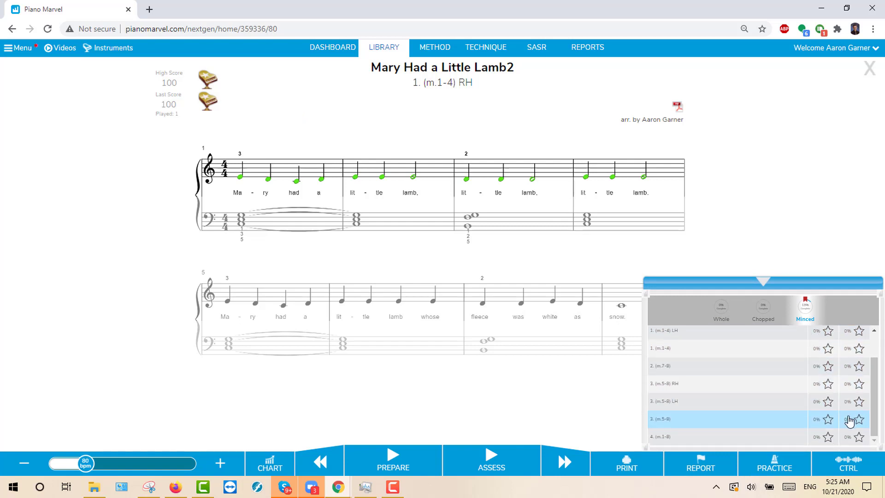
{"action": "scroll", "coordinate": [852, 420], "scroll_direction": "up", "scroll_amount": 1}
{"action": "left_click", "coordinate": [764, 312]}
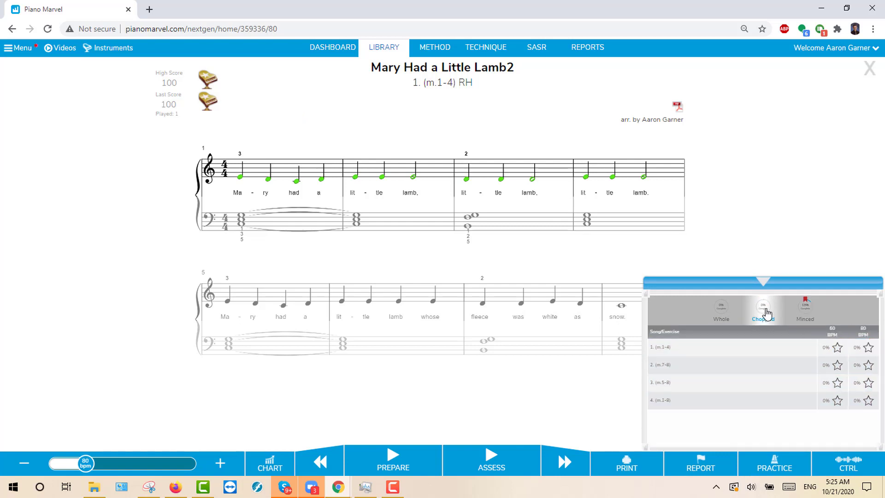